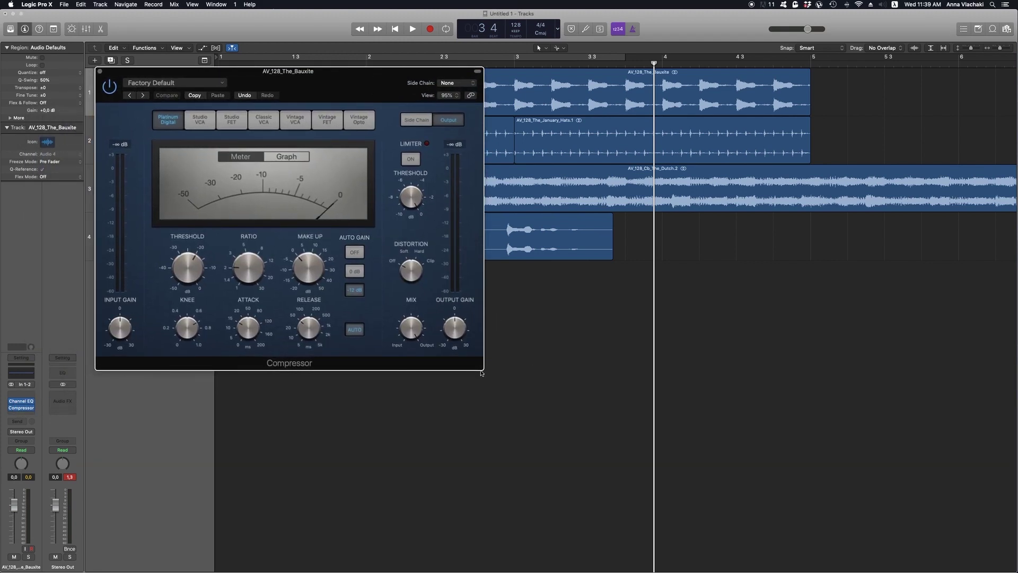
# Enlarge the Compressor window to about 153%, move it to the middle of the workspace and review its main controls.
pyautogui.moveTo(481, 373); pyautogui.dragTo(720, 524)
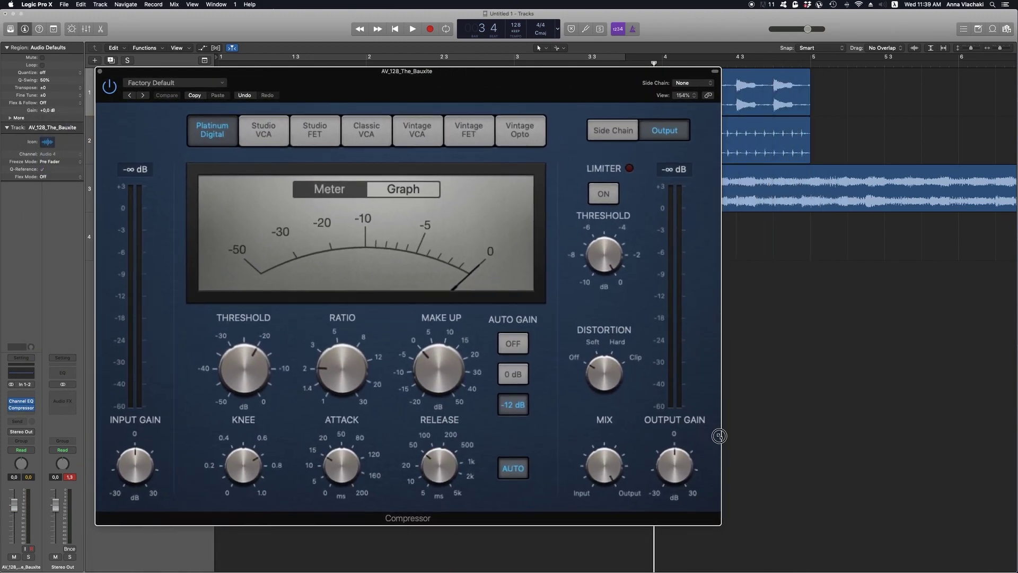
pyautogui.moveTo(550, 75); pyautogui.dragTo(647, 75)
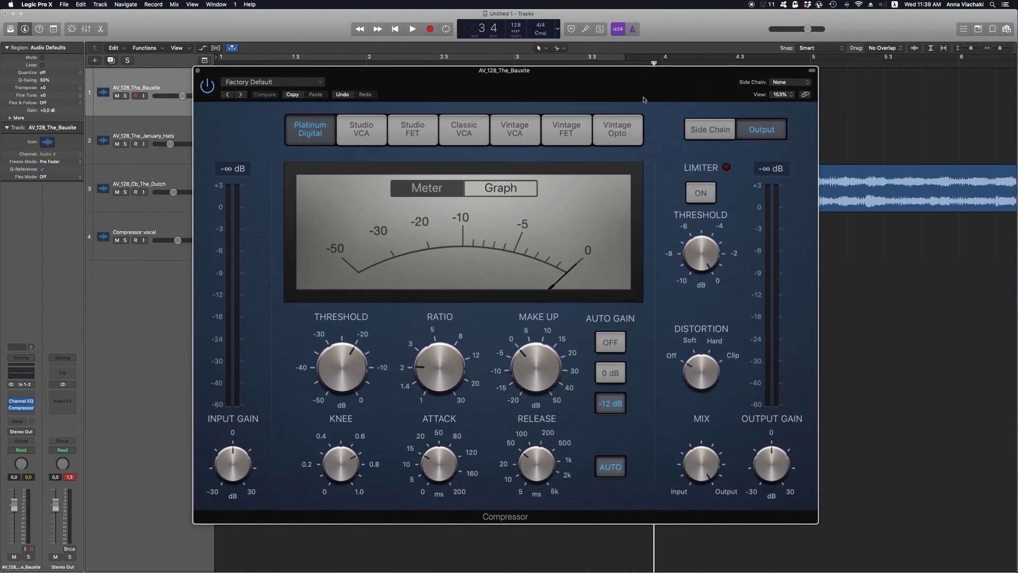
pyautogui.moveTo(335, 363)
pyautogui.moveTo(434, 365)
pyautogui.moveTo(436, 457)
pyautogui.moveTo(537, 460)
pyautogui.moveTo(243, 469)
pyautogui.moveTo(783, 459)
# Lower the compressor's threshold to -49.5 dB and raise the ratio to 3.1:1.
pyautogui.click(342, 369)
pyautogui.moveTo(342, 370); pyautogui.dragTo(370, 486)
pyautogui.moveTo(352, 397)
pyautogui.scroll(1, 363, 326)
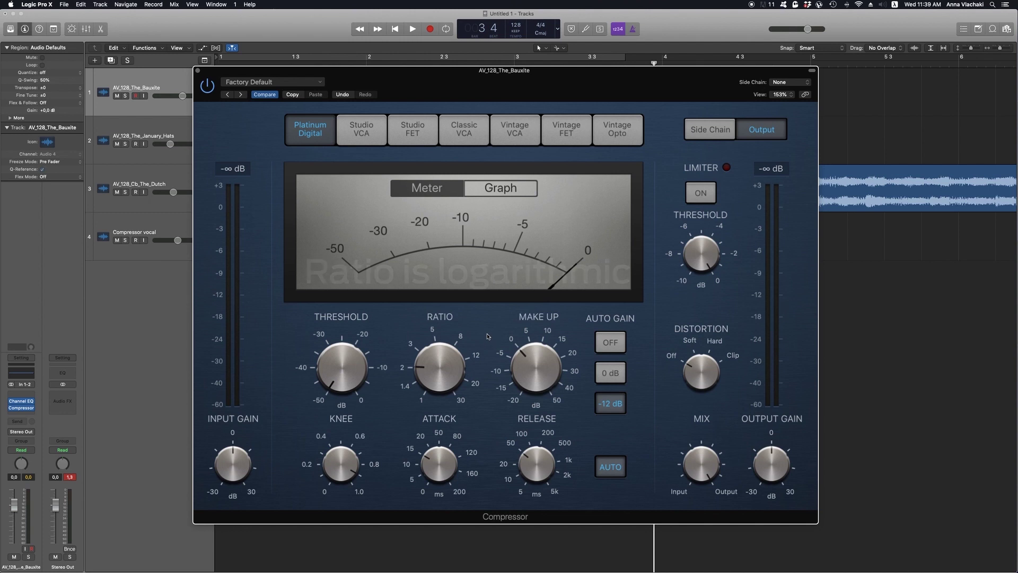
pyautogui.click(431, 371)
pyautogui.moveTo(432, 371); pyautogui.dragTo(431, 355)
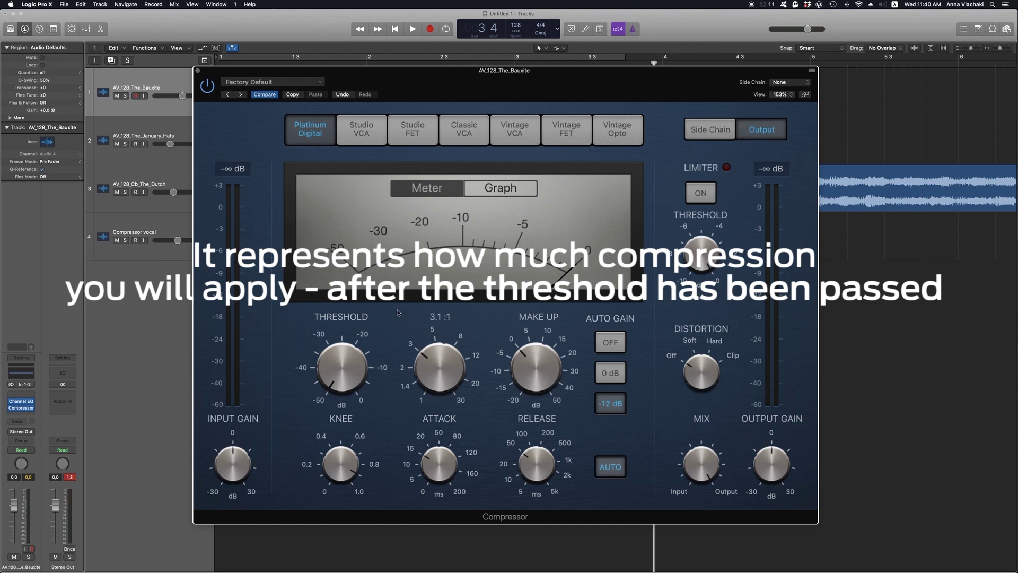
# Shorten the compressor's attack to 6.0 ms and lower the ratio to 1.0:1.
pyautogui.moveTo(341, 342)
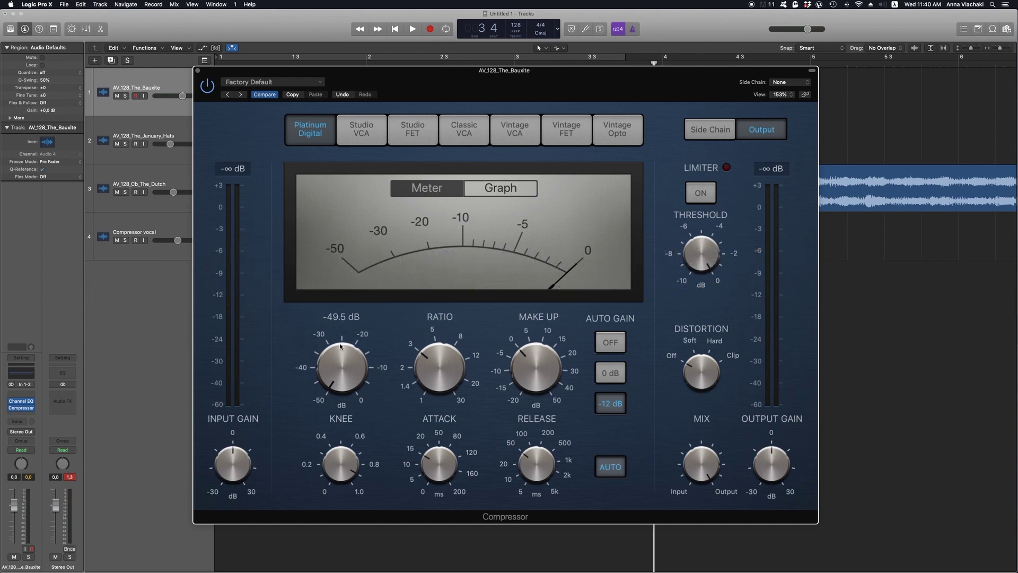
pyautogui.moveTo(429, 342)
pyautogui.moveTo(453, 420)
pyautogui.moveTo(377, 462)
pyautogui.moveTo(434, 470)
pyautogui.mouseDown()
pyautogui.moveTo(448, 509)
pyautogui.moveTo(438, 463)
pyautogui.mouseUp()
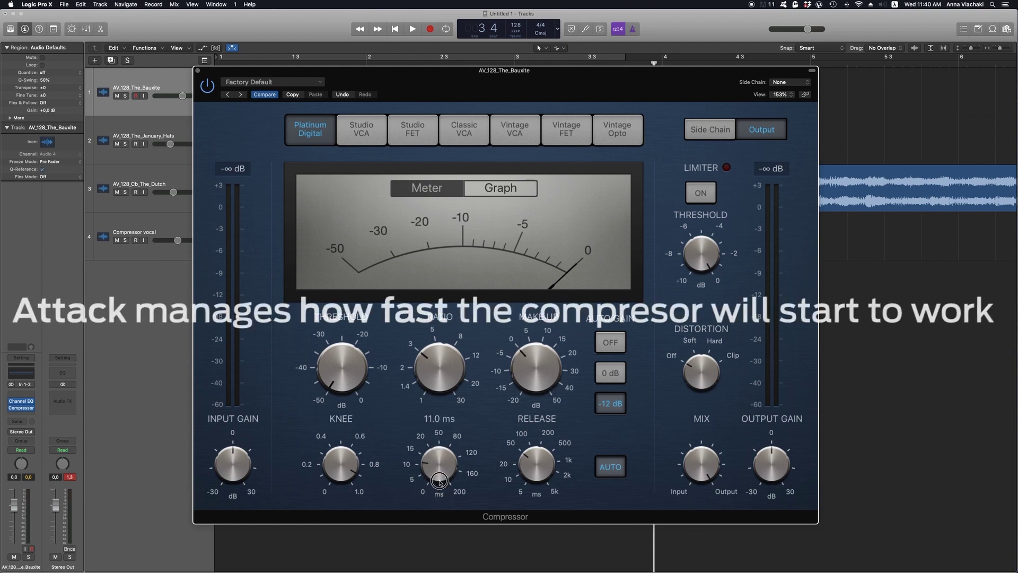
pyautogui.moveTo(444, 442); pyautogui.dragTo(499, 462)
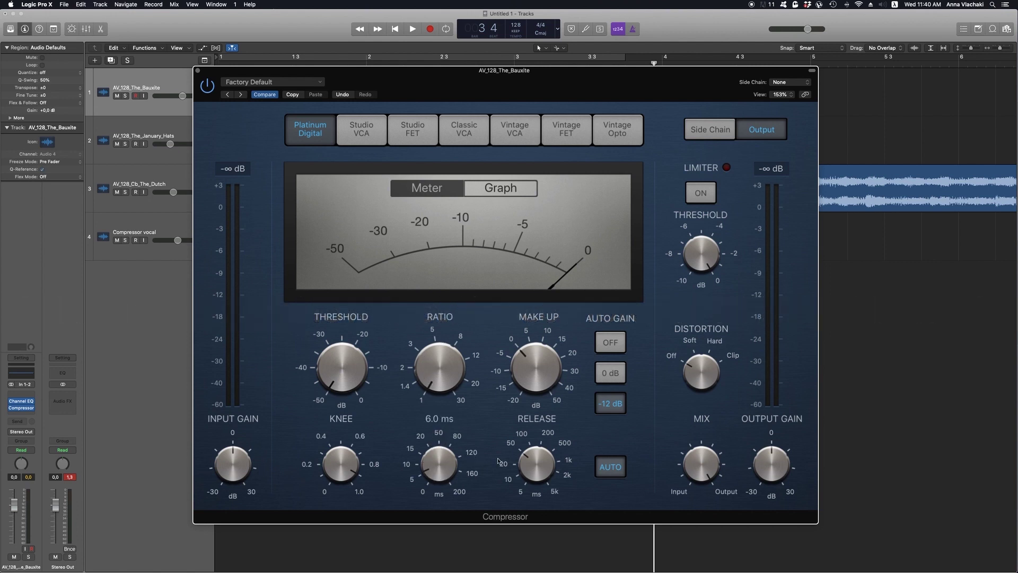
# Try a different input gain on the compressor and reset it to 0 dB.
pyautogui.moveTo(499, 455)
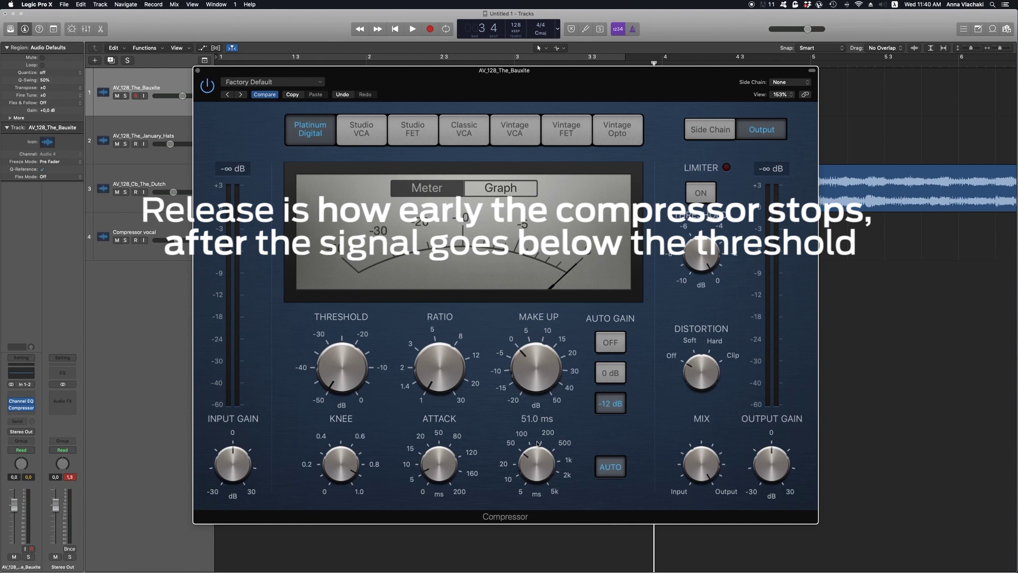
pyautogui.moveTo(319, 367)
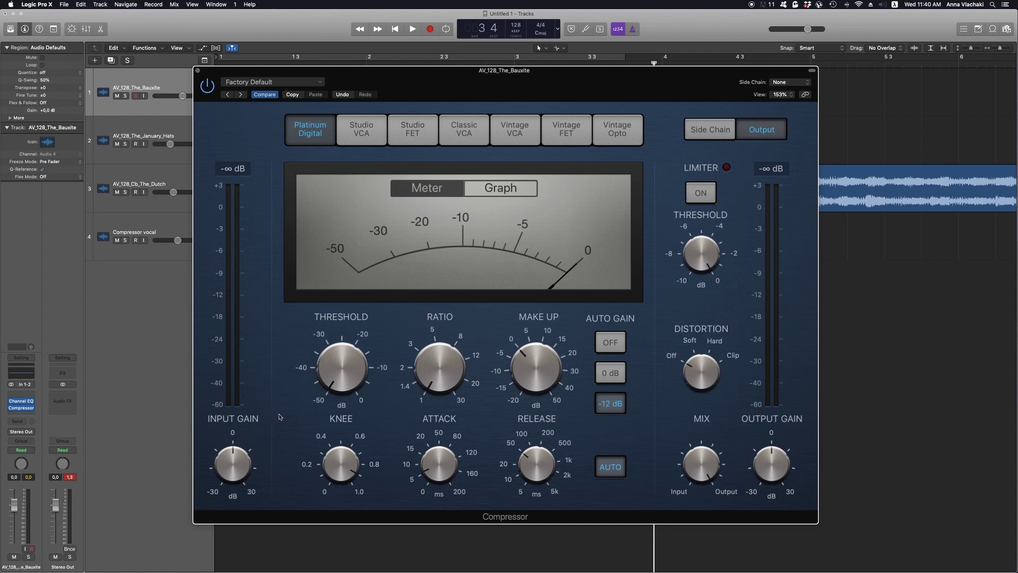
pyautogui.moveTo(216, 469)
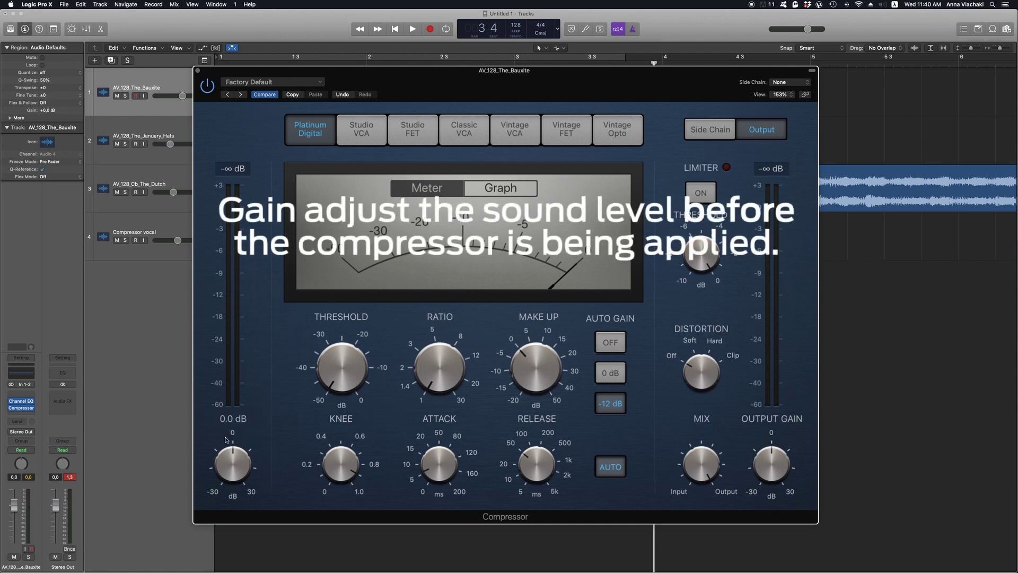
pyautogui.moveTo(223, 472)
pyautogui.mouseDown()
pyautogui.moveTo(240, 393)
pyautogui.moveTo(238, 521)
pyautogui.moveTo(233, 467)
pyautogui.mouseUp()
pyautogui.doubleClick(232, 457)
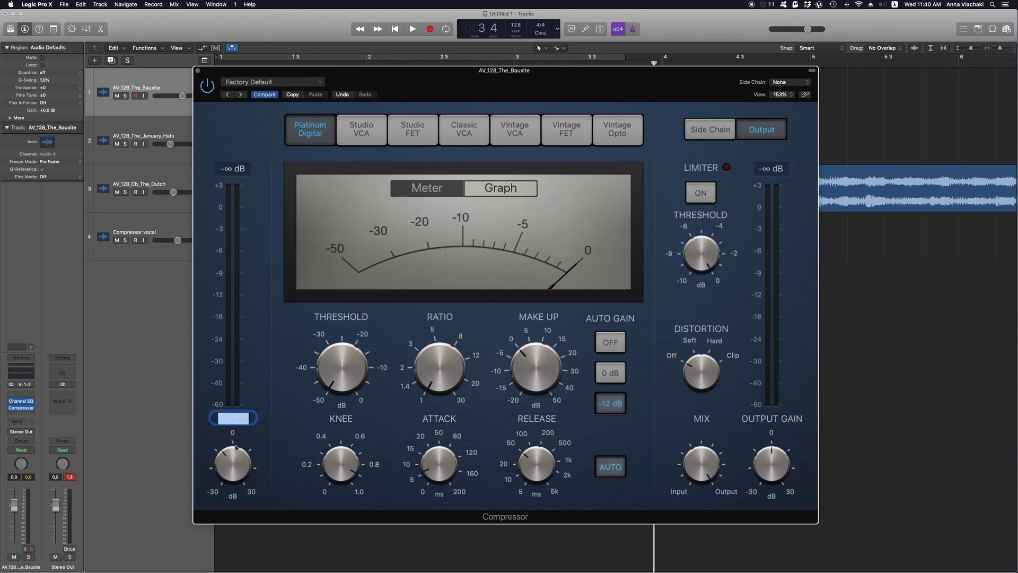
pyautogui.write('0')
pyautogui.press('Return')
# Try a higher output gain on the compressor and reset it to 0 dB.
pyautogui.moveTo(467, 358)
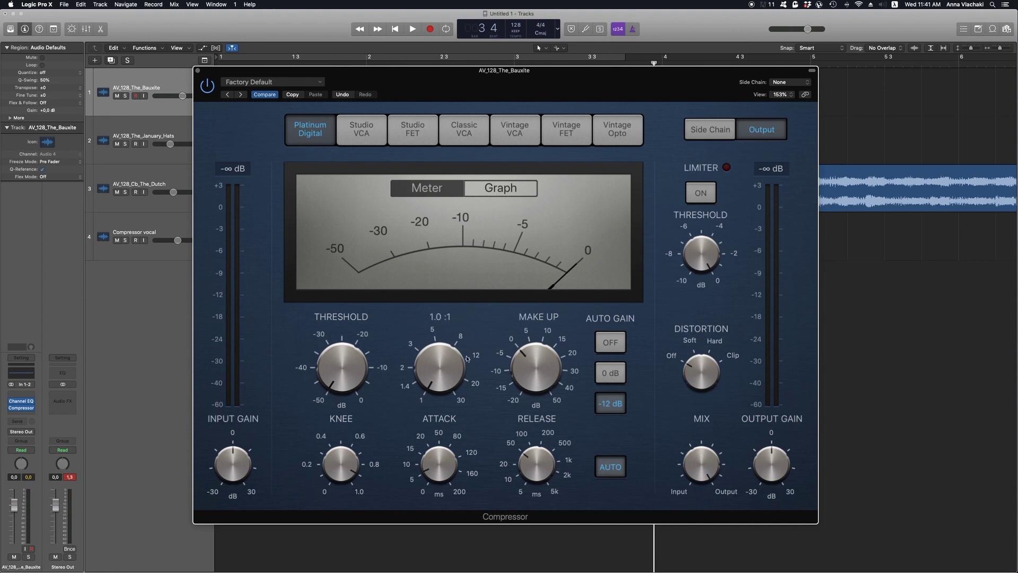
pyautogui.moveTo(774, 463); pyautogui.dragTo(774, 426)
pyautogui.doubleClick(774, 424)
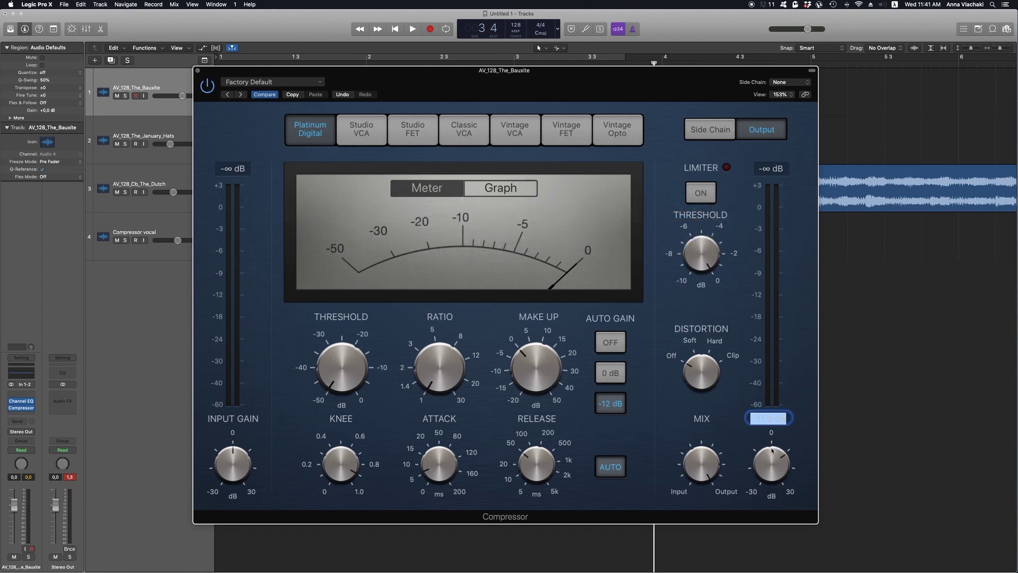
pyautogui.write('0')
pyautogui.press('Return')
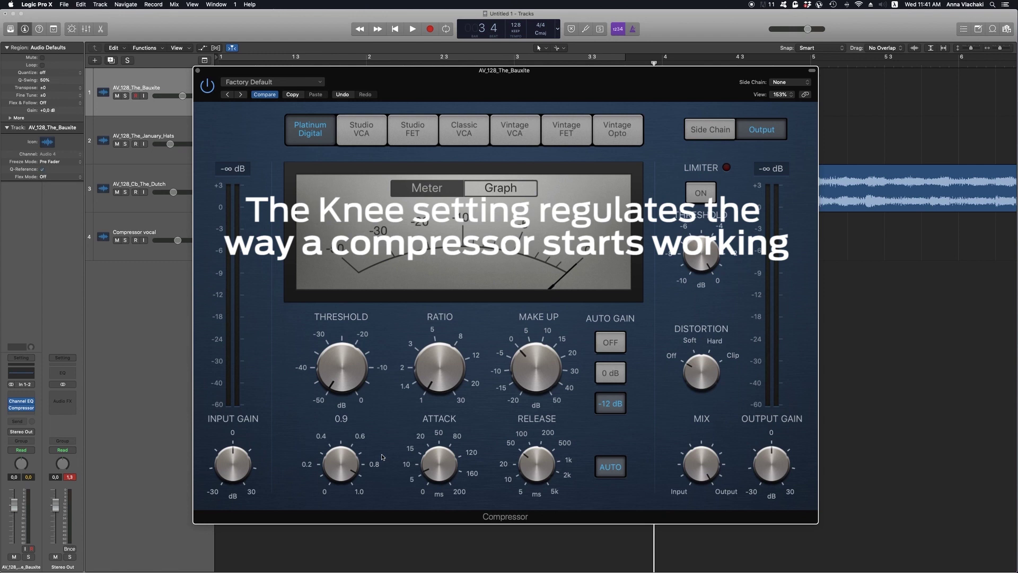
# Sweep the compressor's knee up to 1.0 and leave it at about 0.5.
pyautogui.click(334, 456)
pyautogui.moveTo(334, 456); pyautogui.dragTo(351, 486)
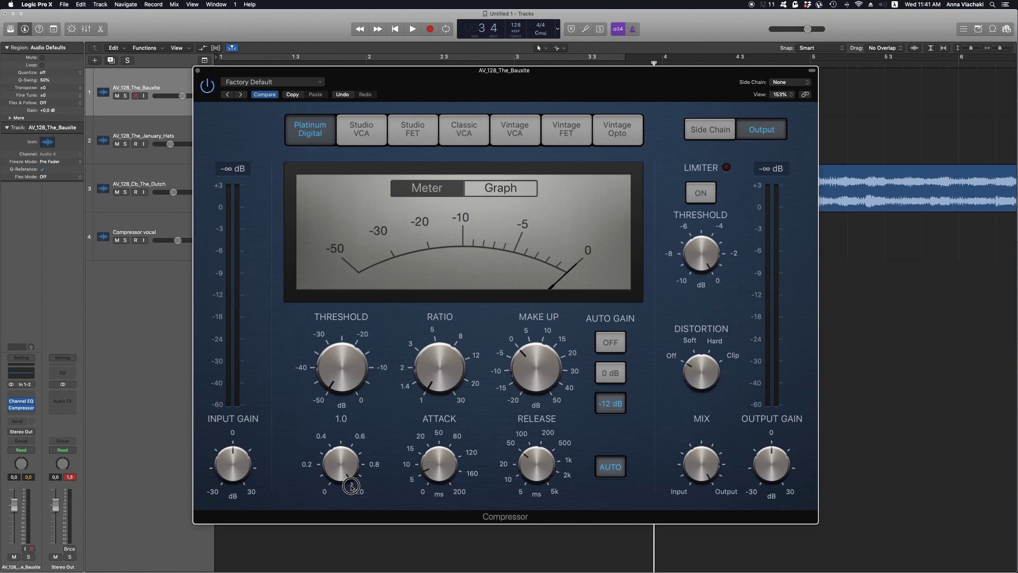
pyautogui.moveTo(351, 486); pyautogui.dragTo(346, 518)
# Compare the VCA compressor models by switching through Studio VCA, Classic VCA and Vintage VCA, returning to Studio VCA.
pyautogui.click(361, 127)
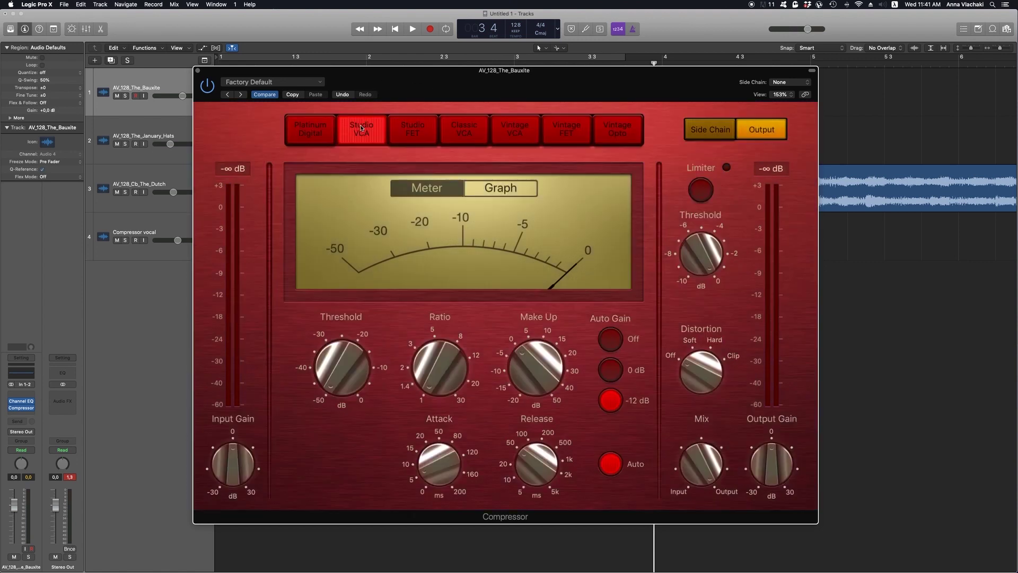
pyautogui.click(465, 133)
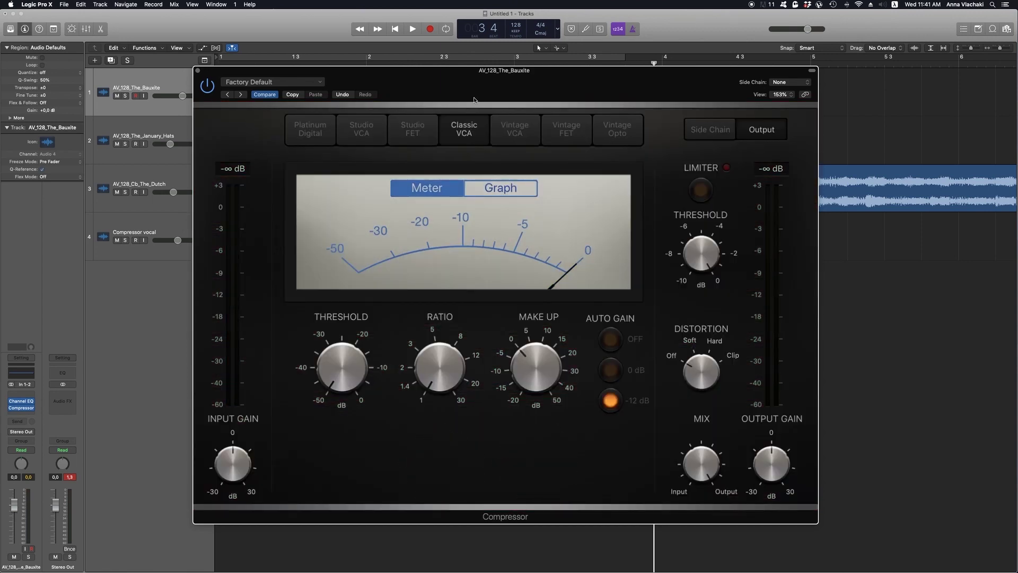
pyautogui.click(514, 129)
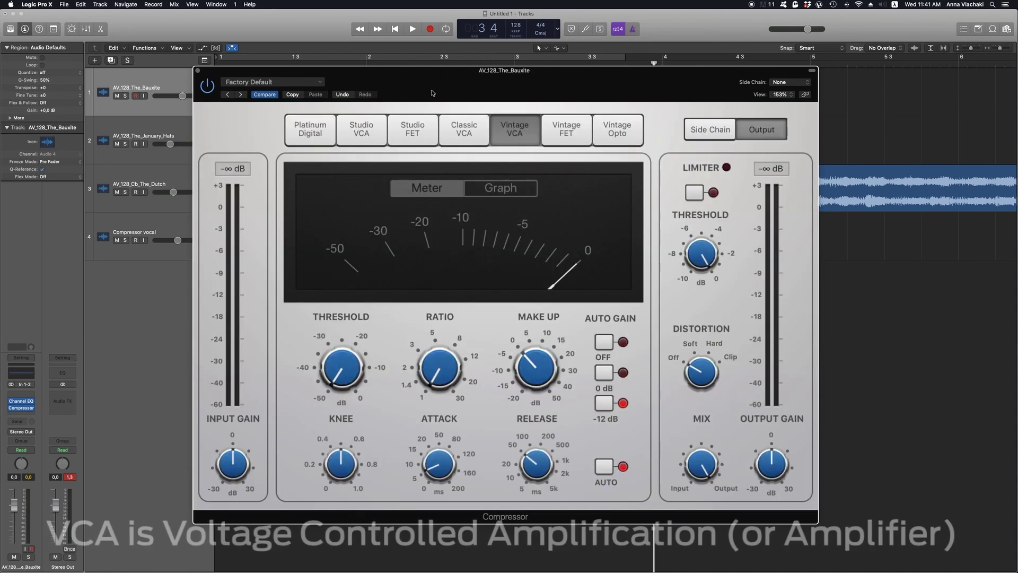
pyautogui.click(361, 127)
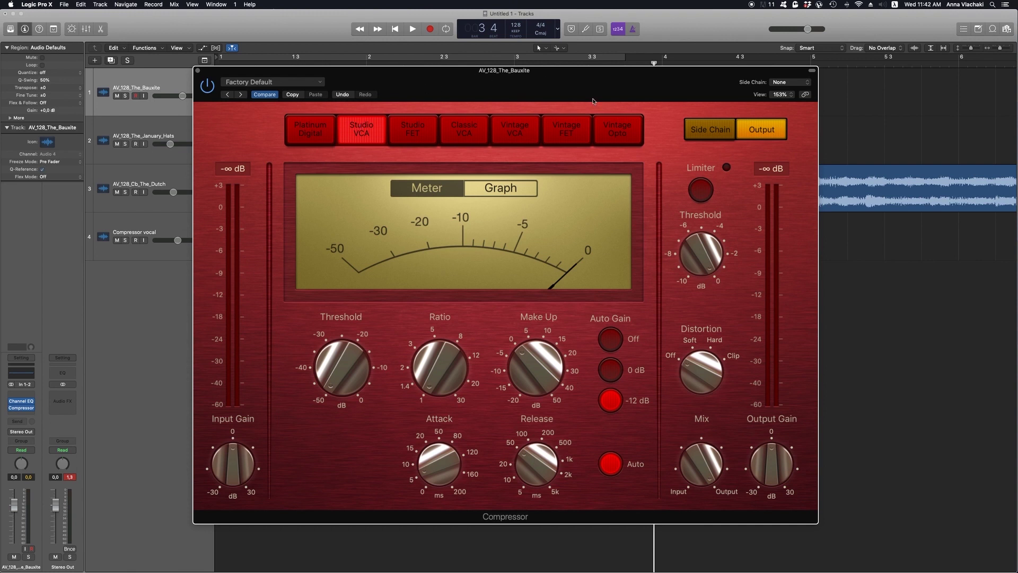
# Compare the Vintage Opto, Studio FET and Vintage FET compressor models, returning to Studio FET.
pyautogui.click(616, 127)
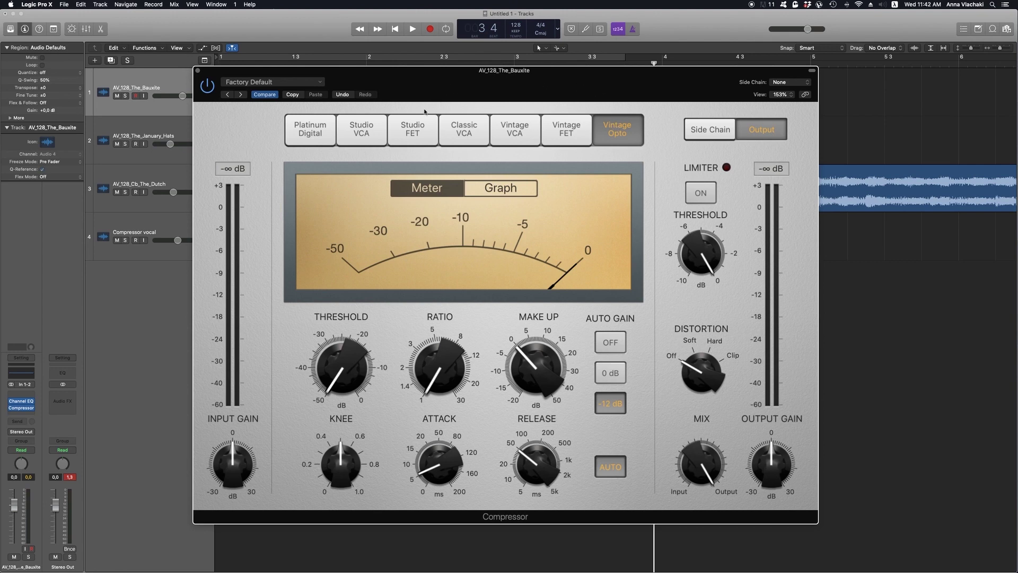
pyautogui.click(410, 131)
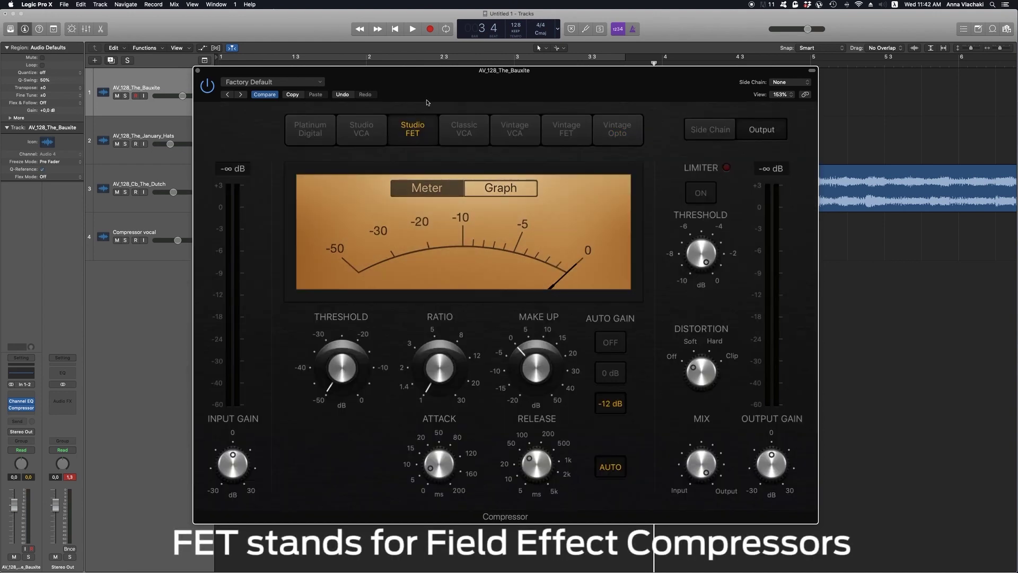
pyautogui.click(566, 131)
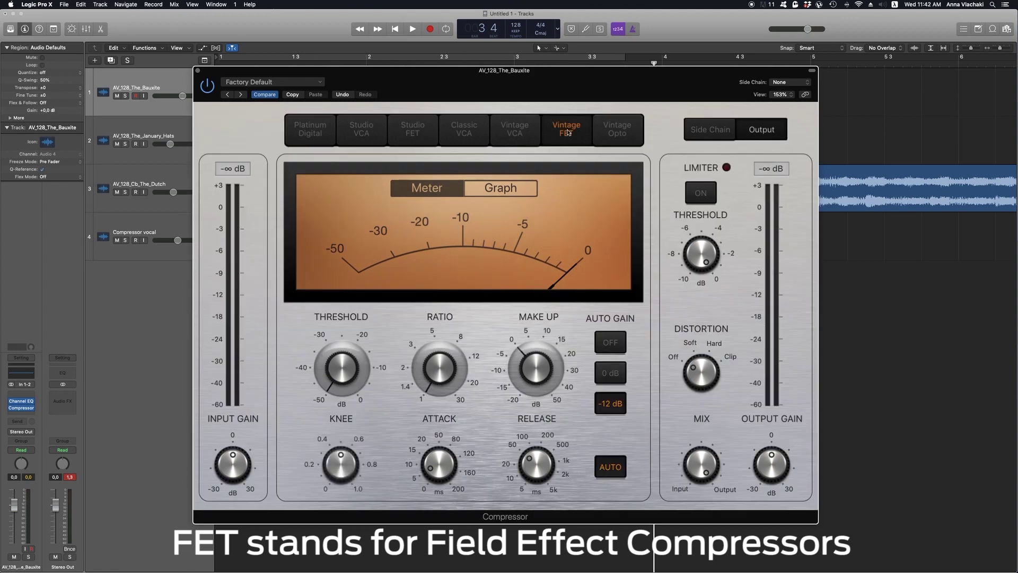
pyautogui.click(418, 126)
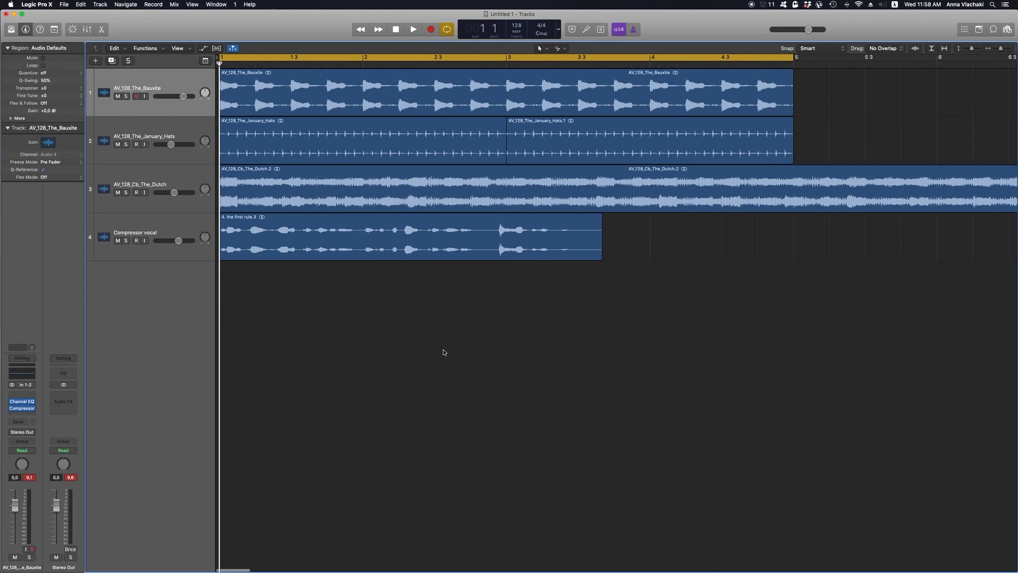
# Select the AV_128_The_Bauxite track and turn its solo on and off again.
pyautogui.click(161, 105)
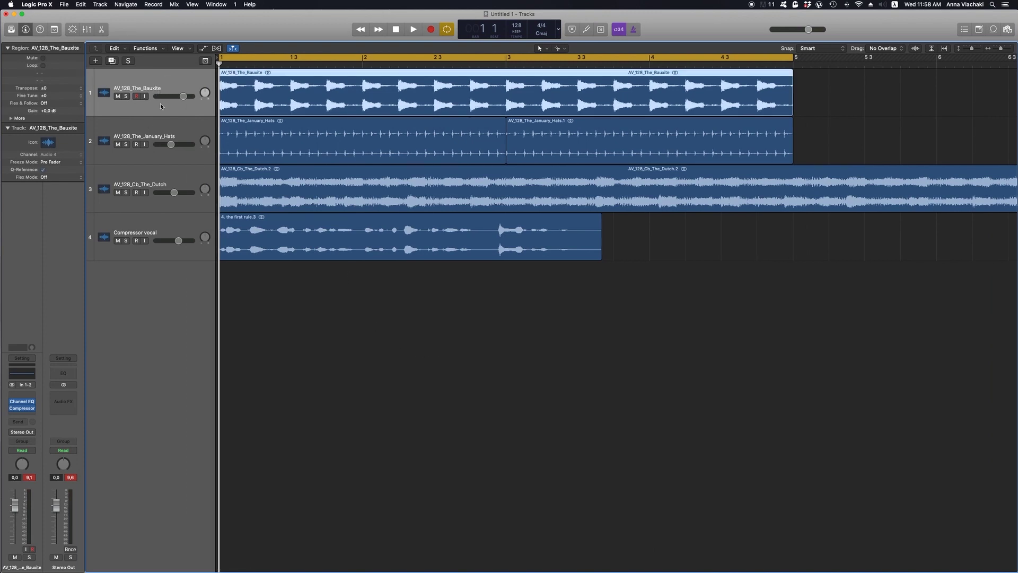
pyautogui.hscroll(2, 312, 102)
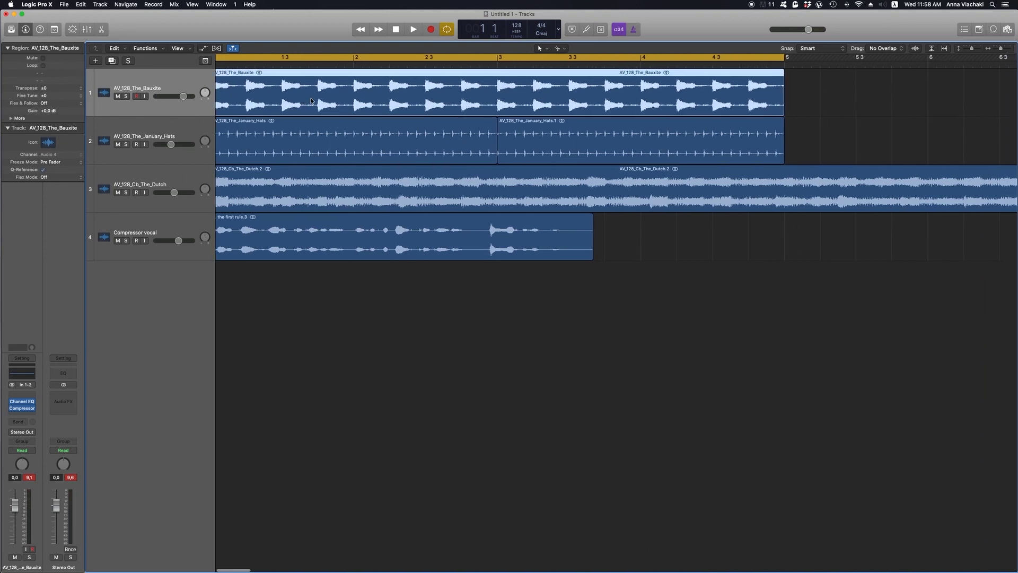
pyautogui.click(126, 96)
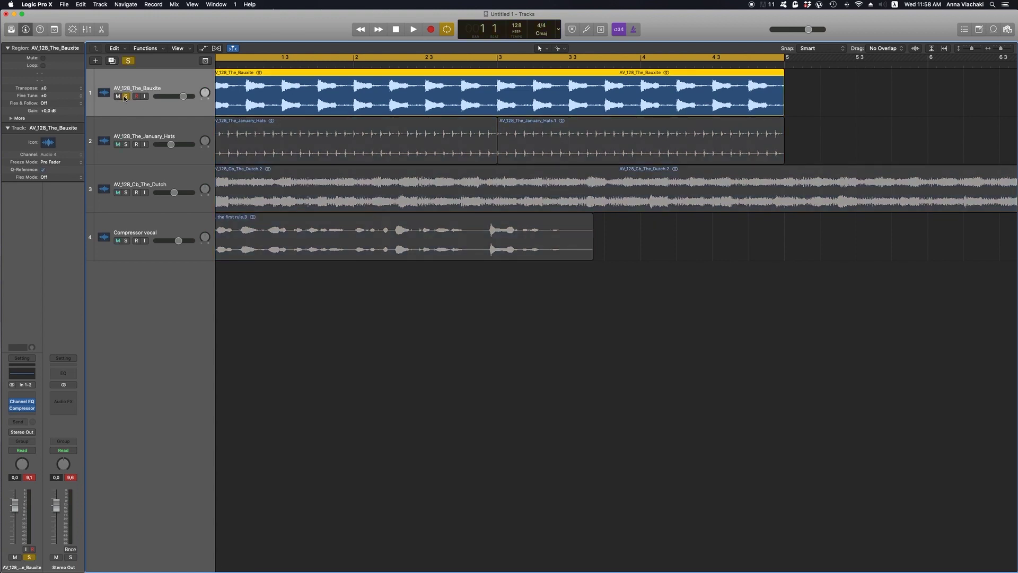
pyautogui.hscroll(-2, 125, 106)
pyautogui.click(125, 96)
# Solo and unsolo the AV_128_The_January_Hats, AV_128_Cb_The_Dutch and Compressor vocal tracks one after another.
pyautogui.click(125, 144)
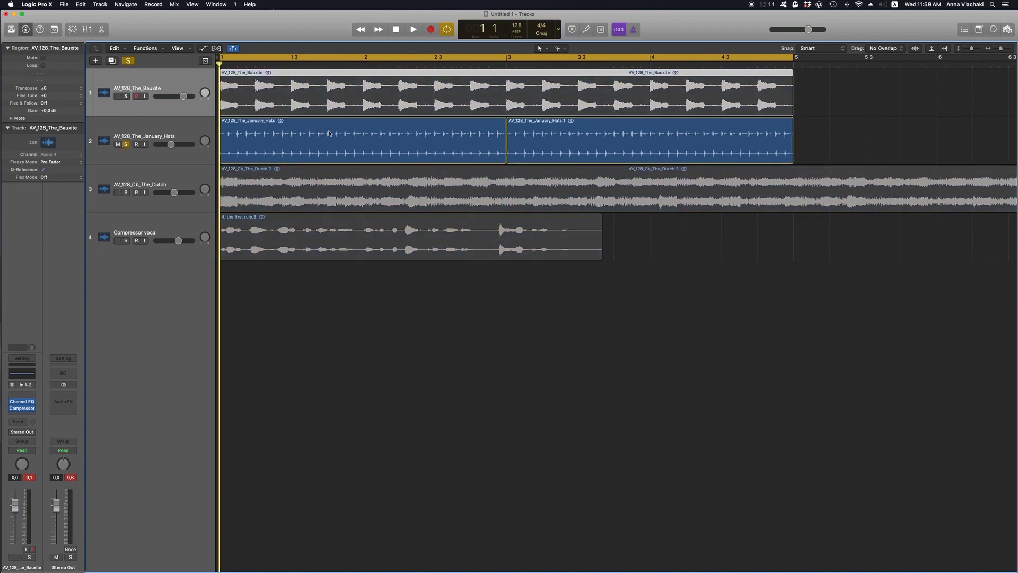
pyautogui.click(125, 145)
pyautogui.click(126, 192)
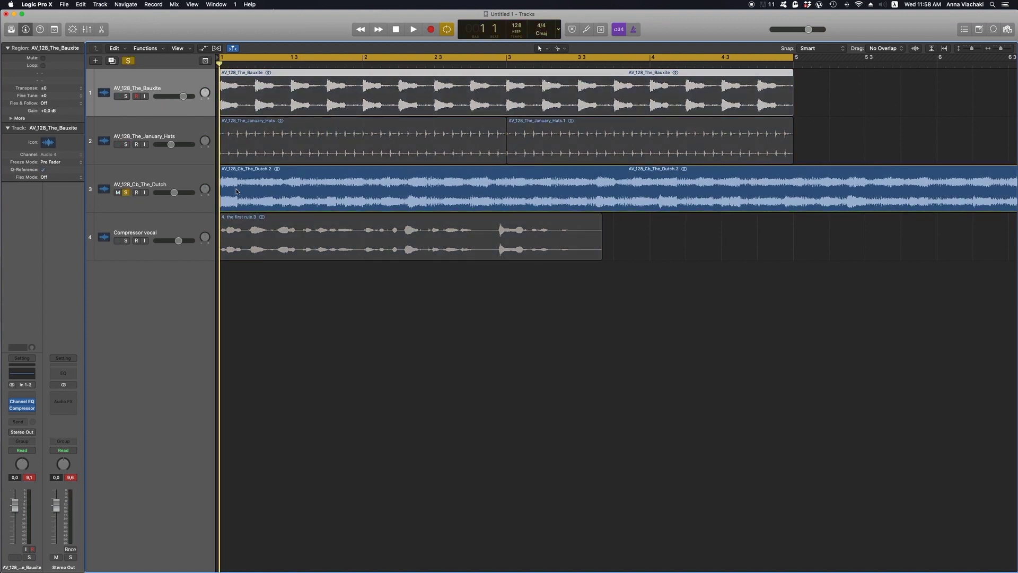
pyautogui.click(126, 192)
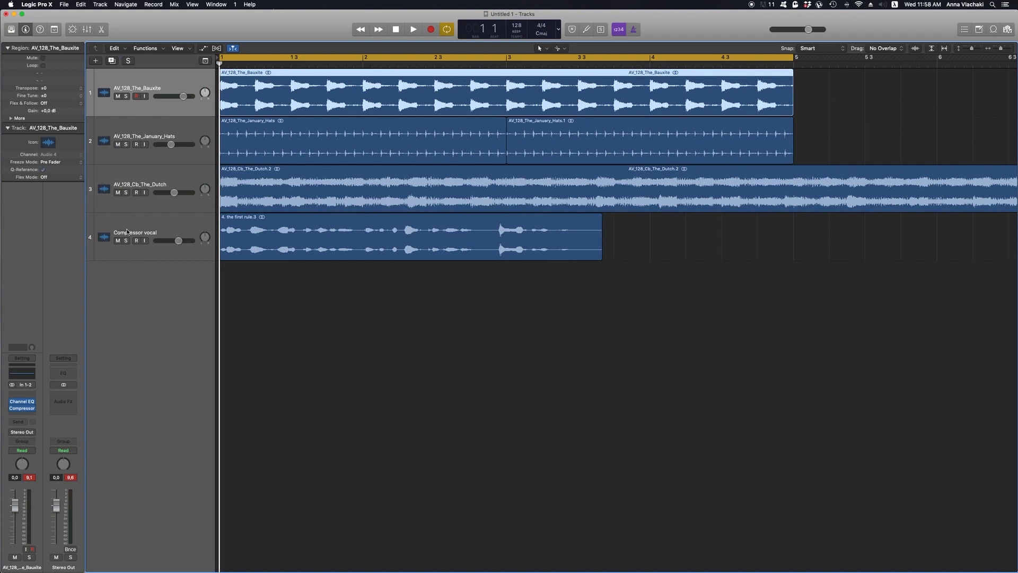
pyautogui.click(125, 241)
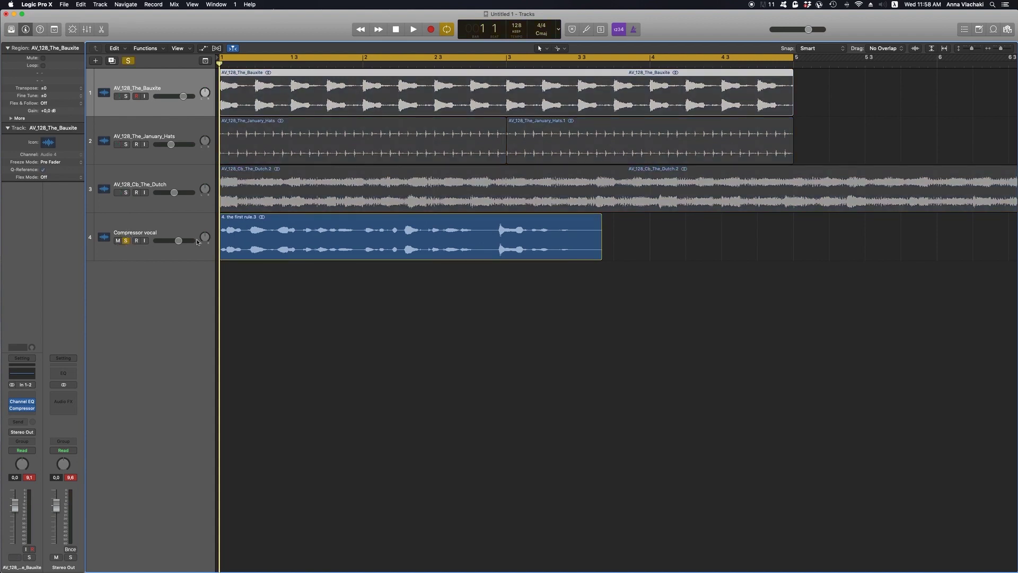
pyautogui.click(125, 241)
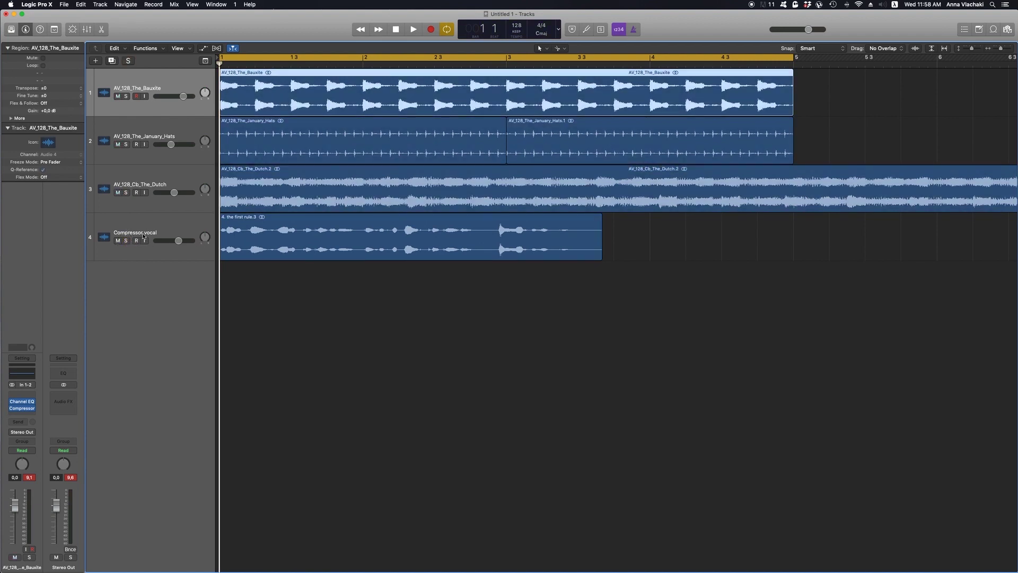
# Solo the AV_128_The_Bauxite track, play it through and stop playback.
pyautogui.click(126, 96)
pyautogui.press('space')
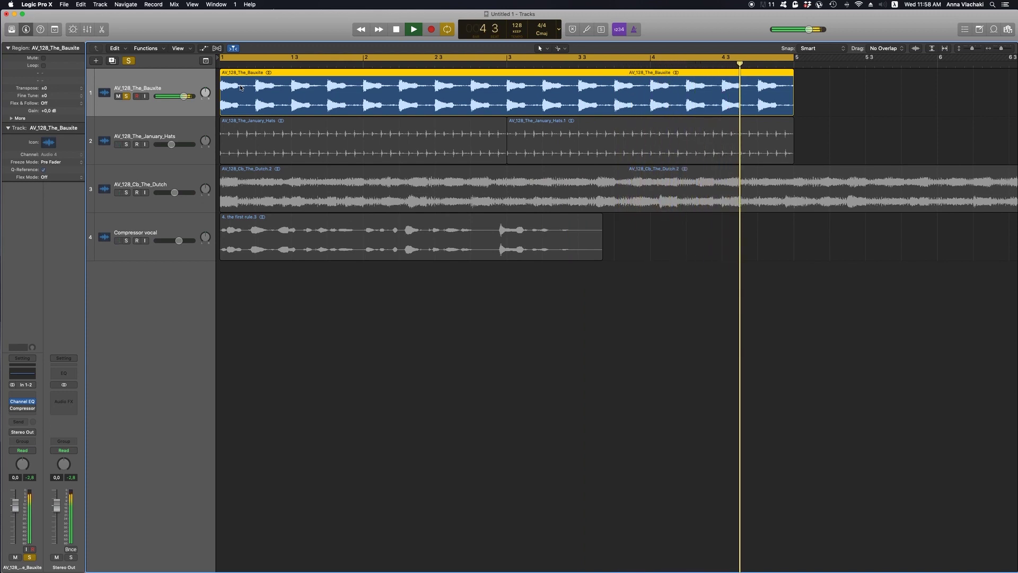
pyautogui.press('space')
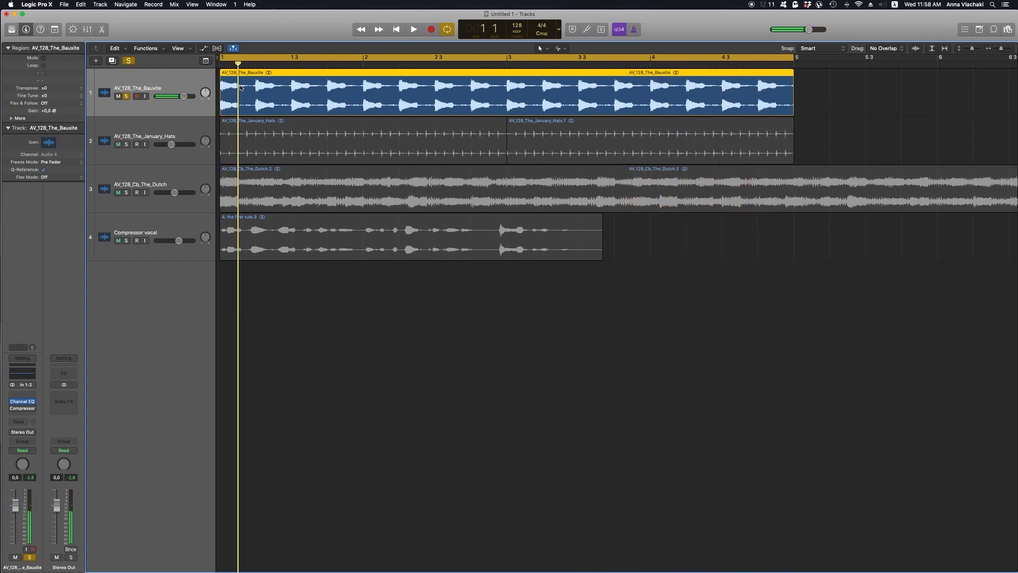
# Show the plug-in windows, enable the Compressor with its ratio lowered to 1:1, and audition the soloed track.
pyautogui.press('v')
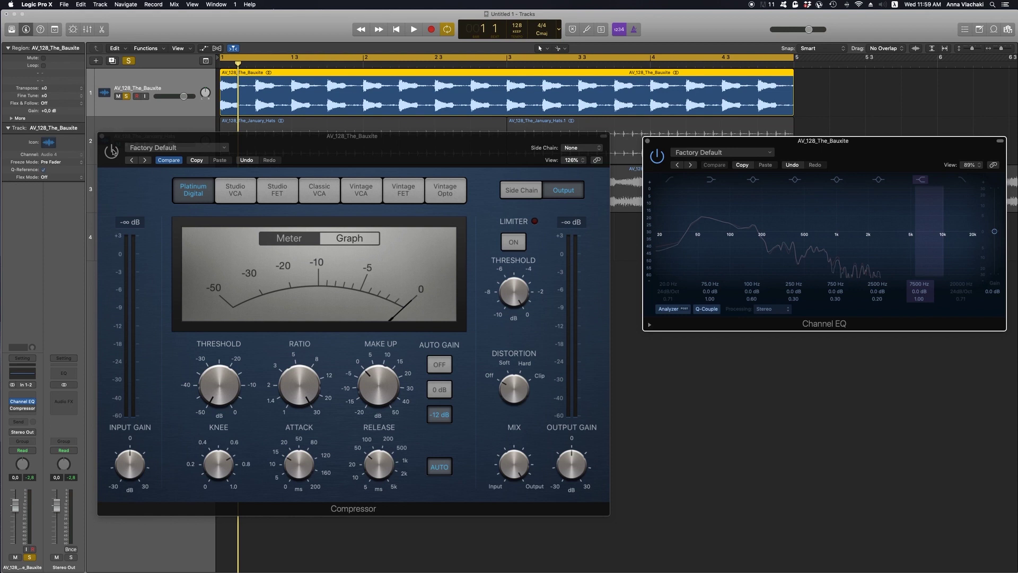
pyautogui.click(105, 147)
pyautogui.moveTo(298, 381); pyautogui.dragTo(298, 514)
pyautogui.press('space')
pyautogui.press('space')
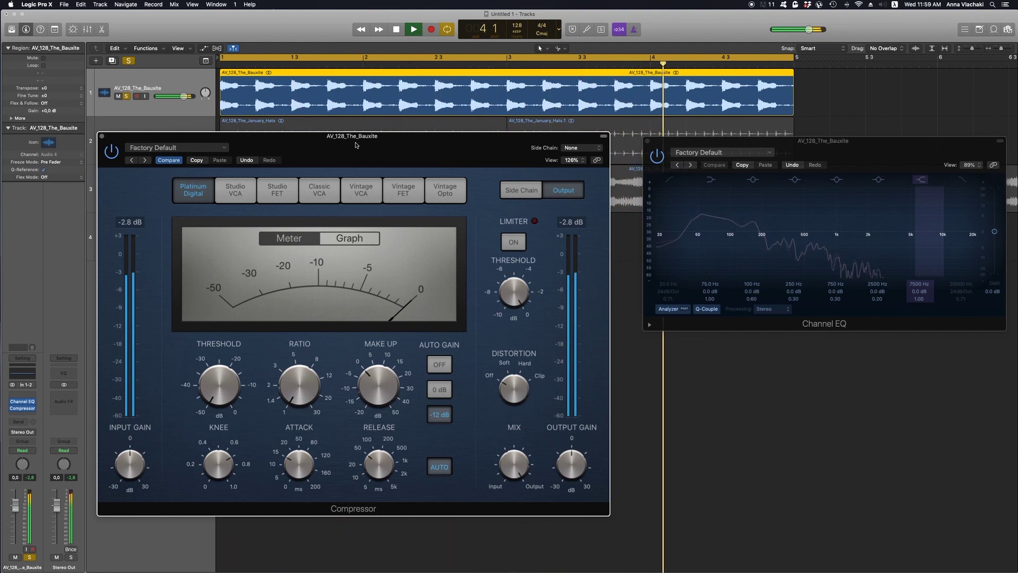
# Stop playback, raise the Compressor's ratio to about 3.2:1 and play the soloed kick again.
pyautogui.press('space')
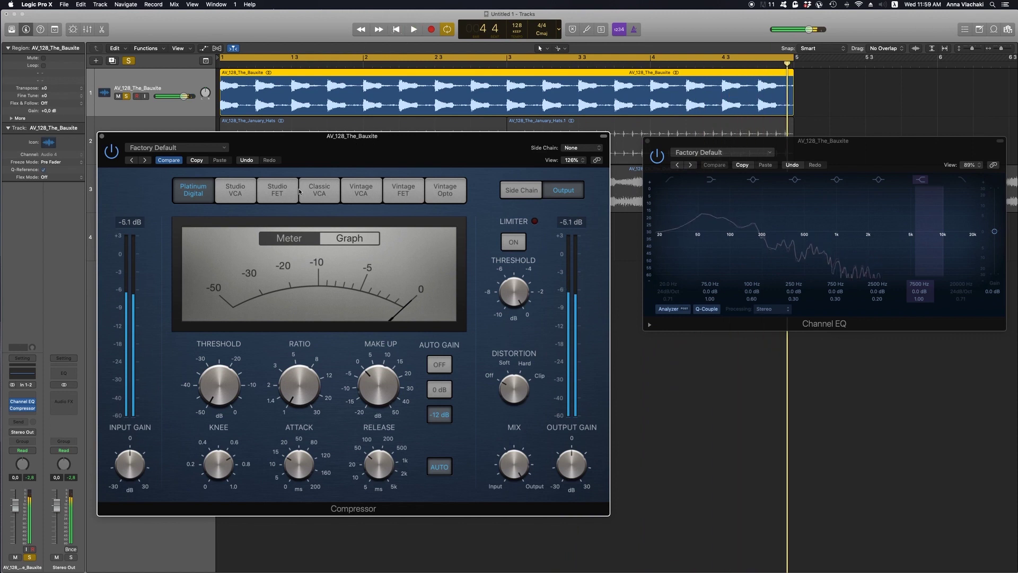
pyautogui.moveTo(221, 395)
pyautogui.moveTo(276, 399); pyautogui.dragTo(299, 355)
pyautogui.press('space')
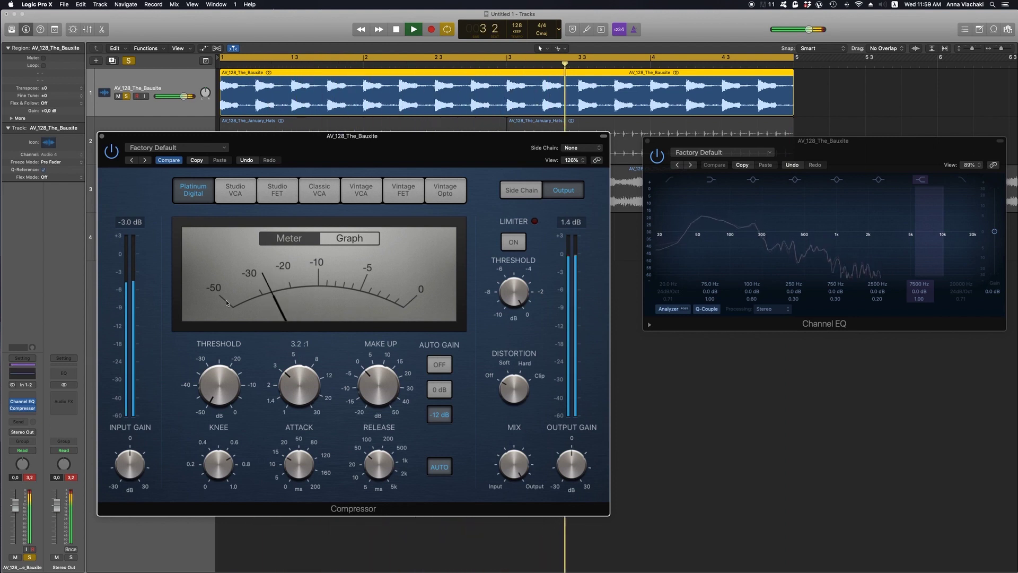
# Compare the soloed kick with the Compressor bypassed and enabled, then stop playback with it enabled.
pyautogui.click(112, 152)
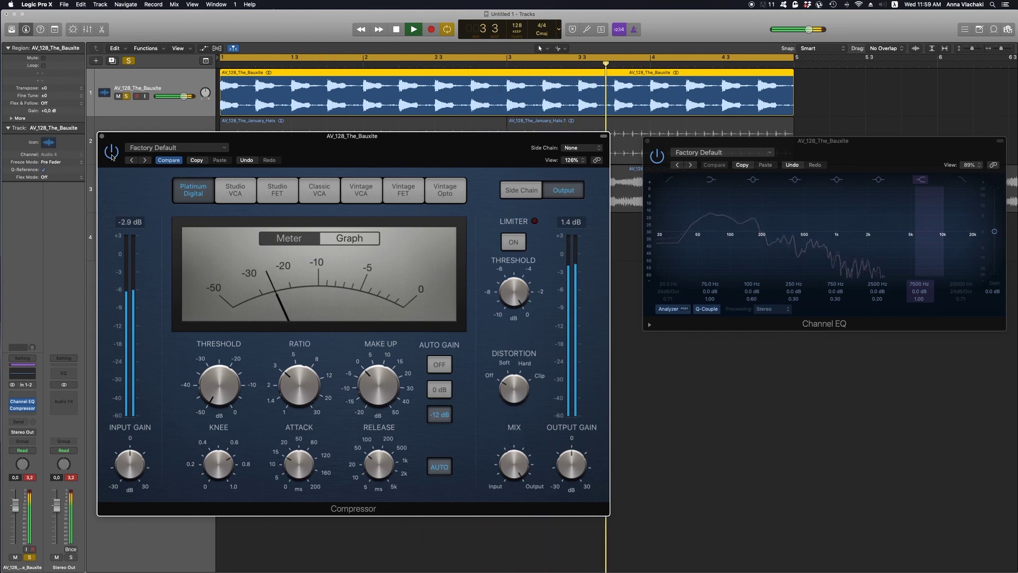
pyautogui.press('space')
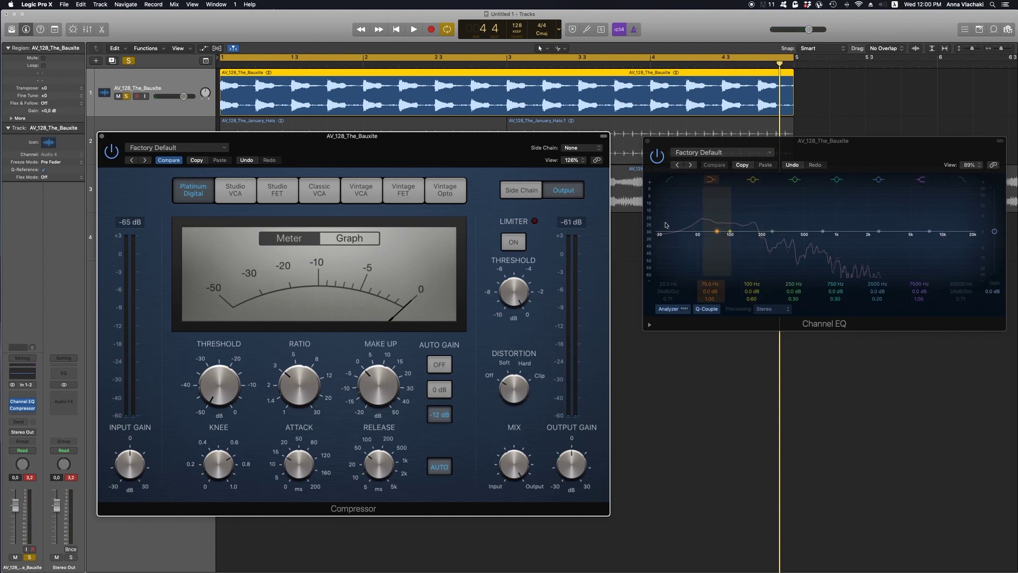
pyautogui.press('space')
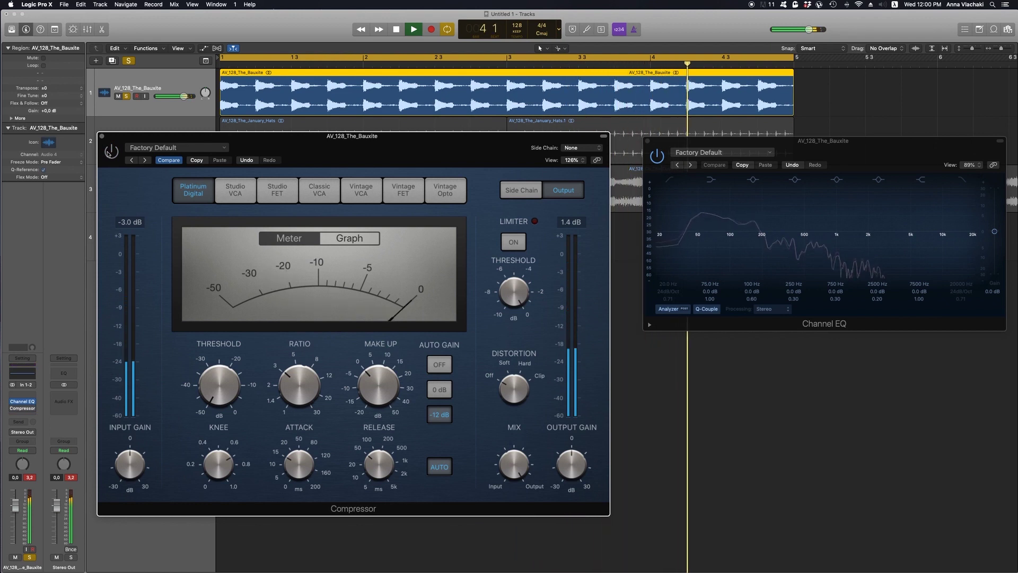
pyautogui.press('space')
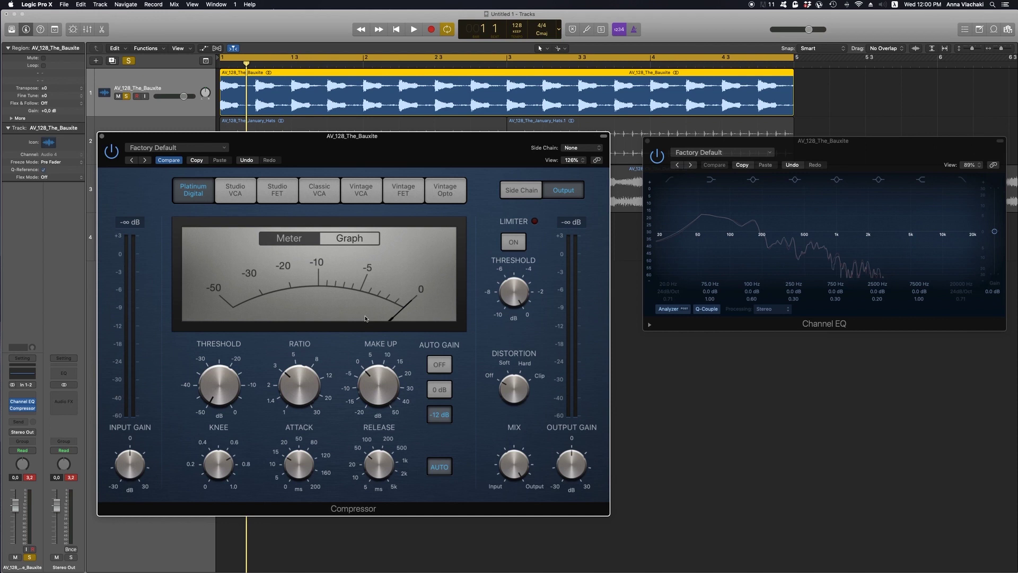
# Vary the Compressor's ratio while auditioning the kick, bringing it to about 3.1:1.
pyautogui.press('space')
pyautogui.moveTo(290, 390); pyautogui.dragTo(323, 450)
pyautogui.press('space')
pyautogui.moveTo(297, 384); pyautogui.dragTo(295, 356)
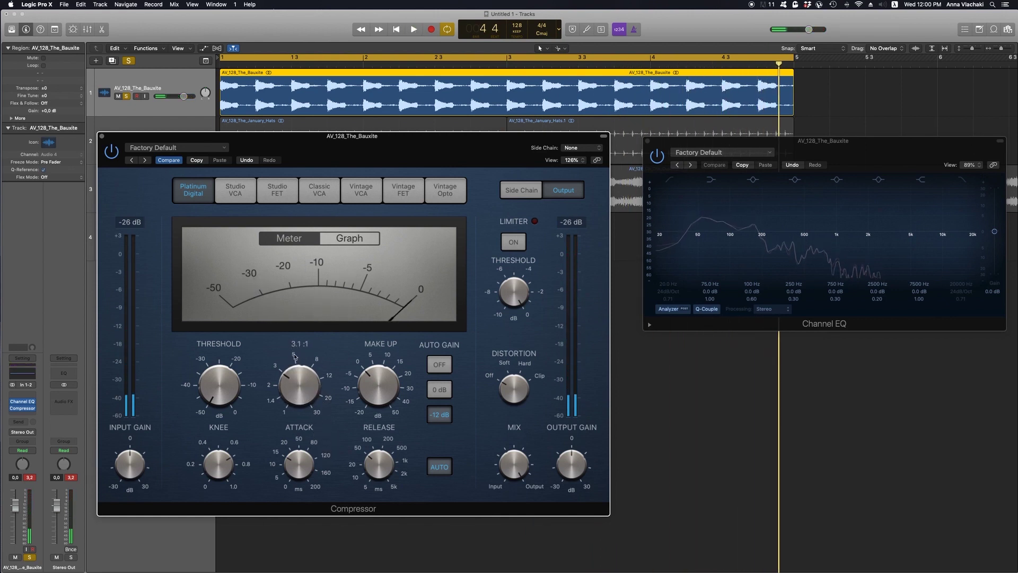
# Place the Compressor and Channel EQ windows below the AV_128_The_Bauxite track and examine its kick waveform up close.
pyautogui.scroll(3, 452, 100)
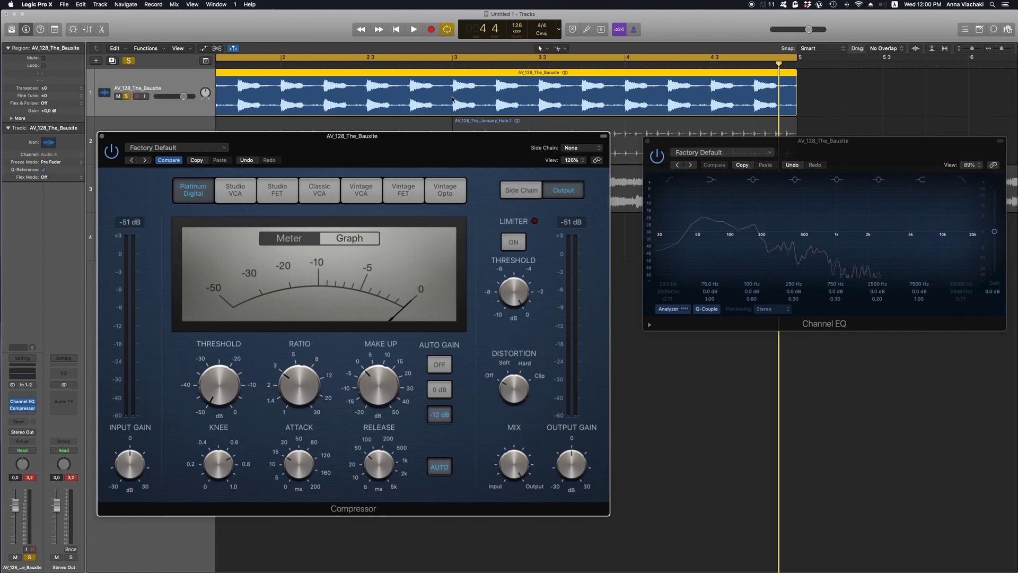
pyautogui.scroll(4, 452, 99)
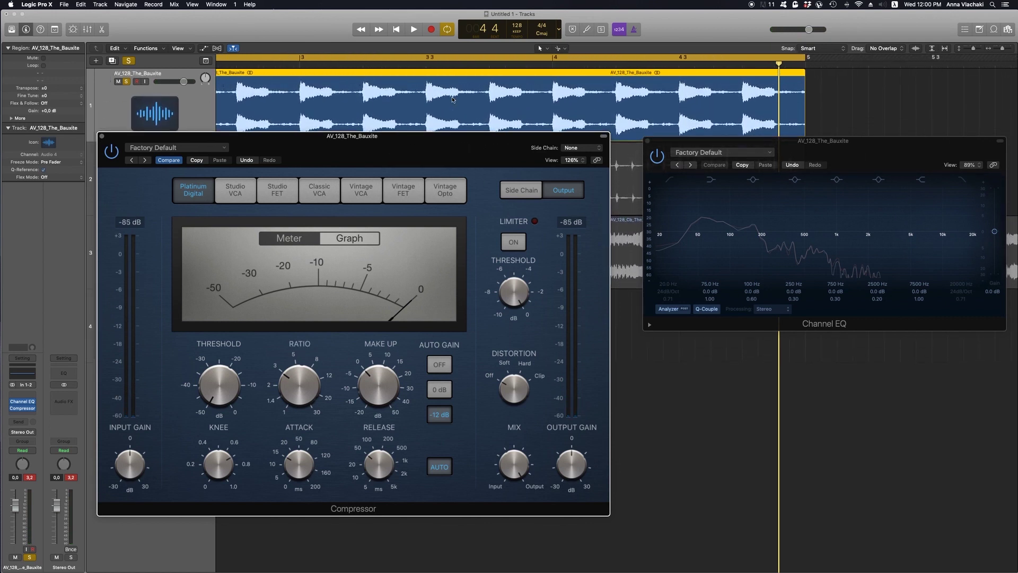
pyautogui.moveTo(432, 134); pyautogui.dragTo(429, 199)
pyautogui.moveTo(681, 141); pyautogui.dragTo(669, 204)
pyautogui.scroll(5, 474, 111)
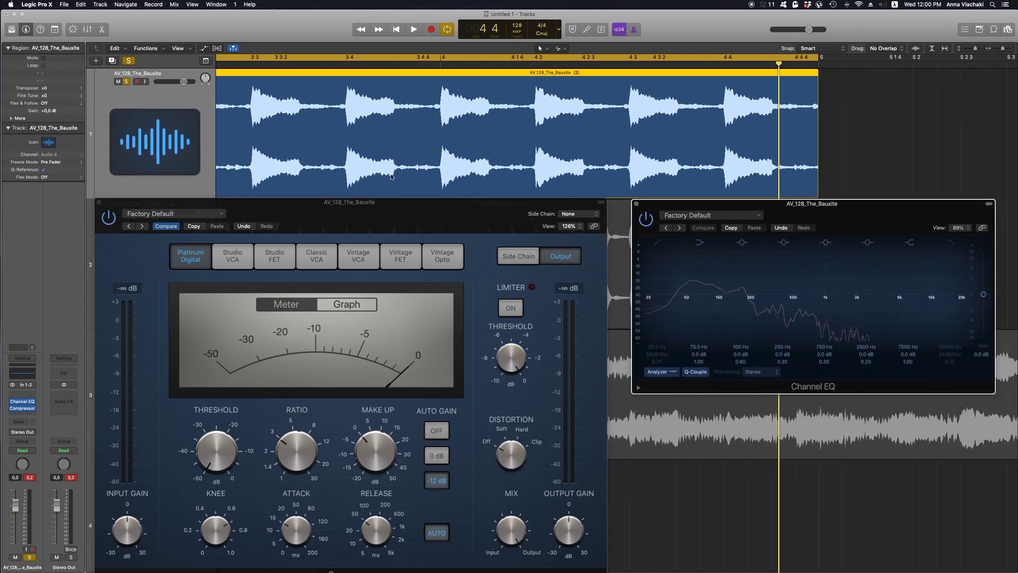
pyautogui.press('z')
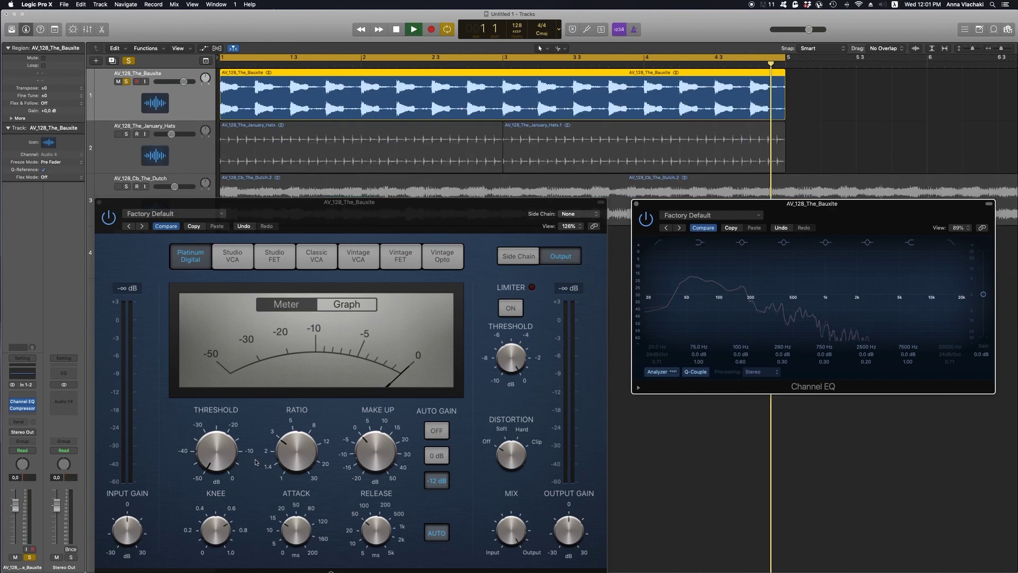
# Audition the kick with the ratio raised to about 27:1 and lowered to 1.1:1, then shift the Compressor window upward.
pyautogui.press('space')
pyautogui.click(304, 381)
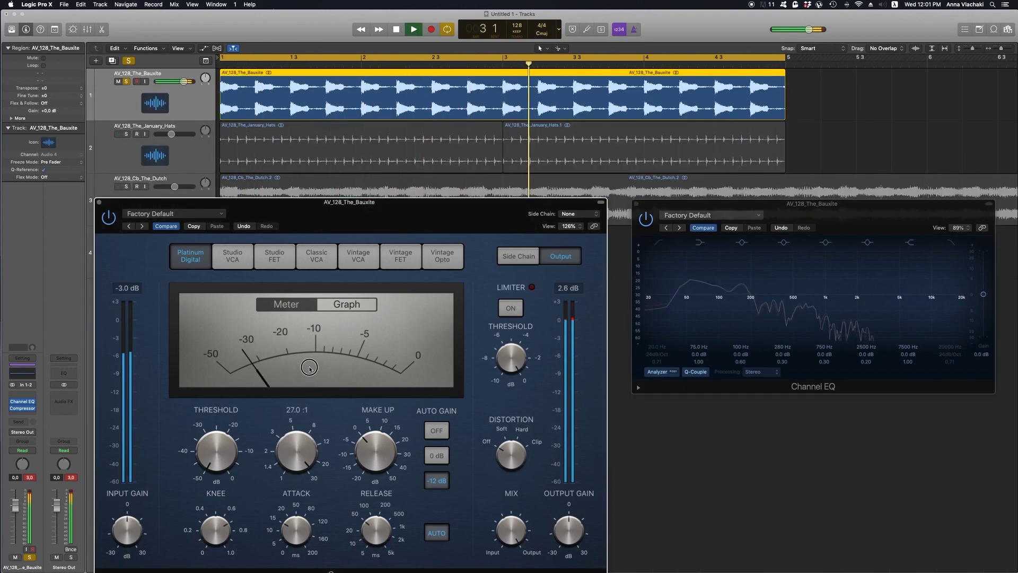
pyautogui.moveTo(309, 367); pyautogui.dragTo(317, 523)
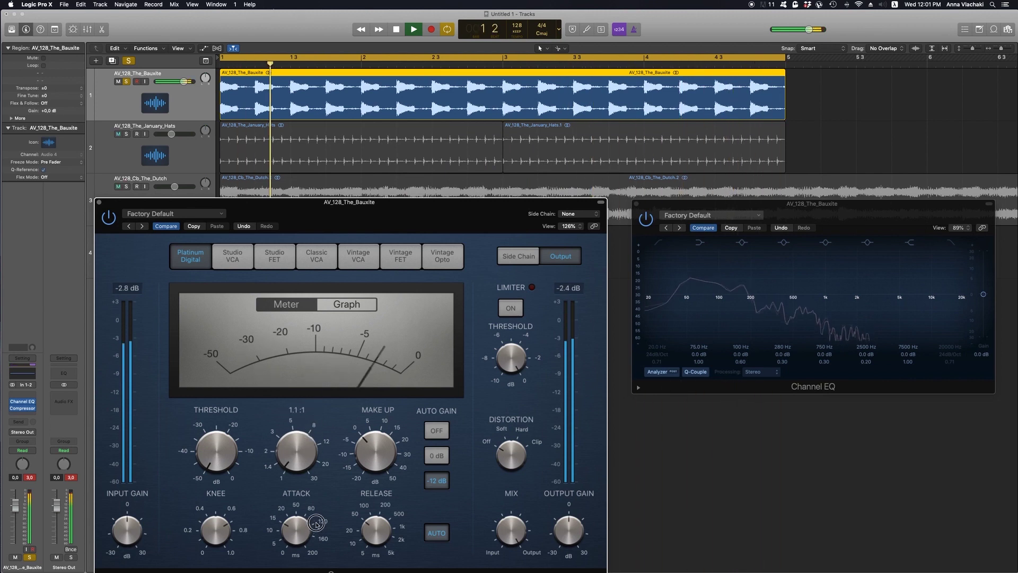
pyautogui.press('space')
pyautogui.moveTo(285, 495)
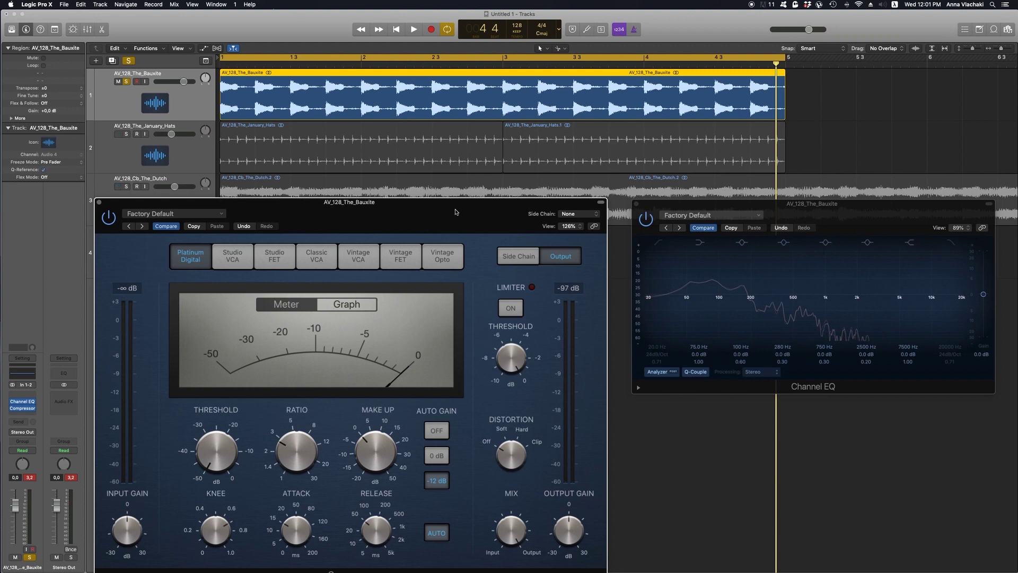
pyautogui.moveTo(455, 206); pyautogui.dragTo(455, 180)
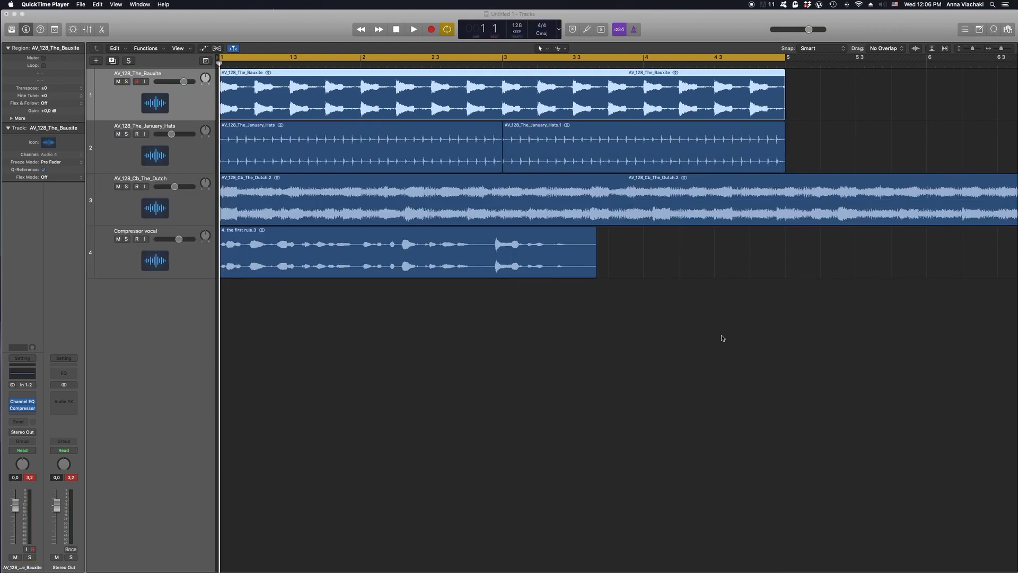
# Select and solo the AV_128_The_January_Hats track, play it through and stop playback.
pyautogui.click(207, 169)
pyautogui.click(126, 134)
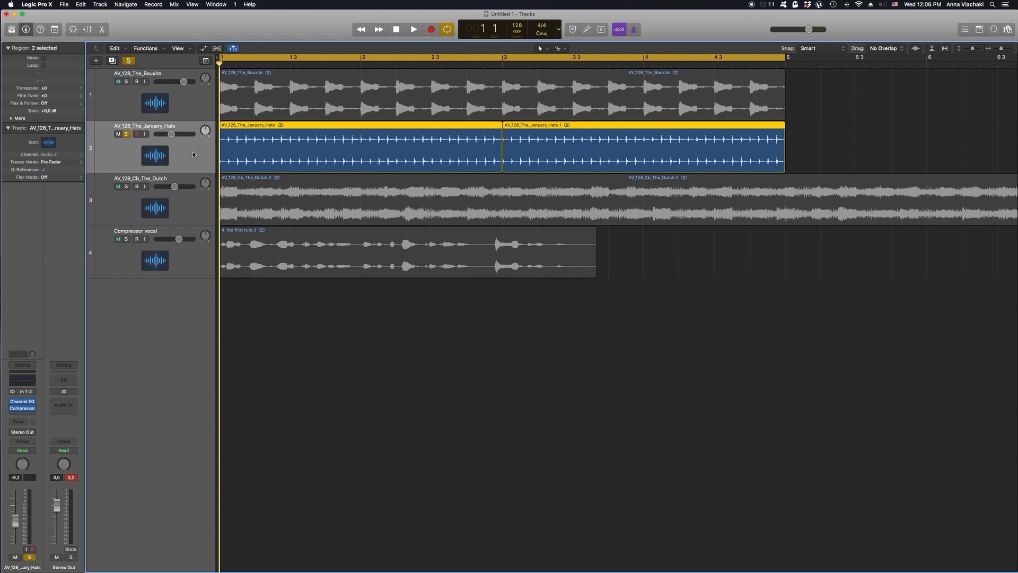
pyautogui.click(413, 30)
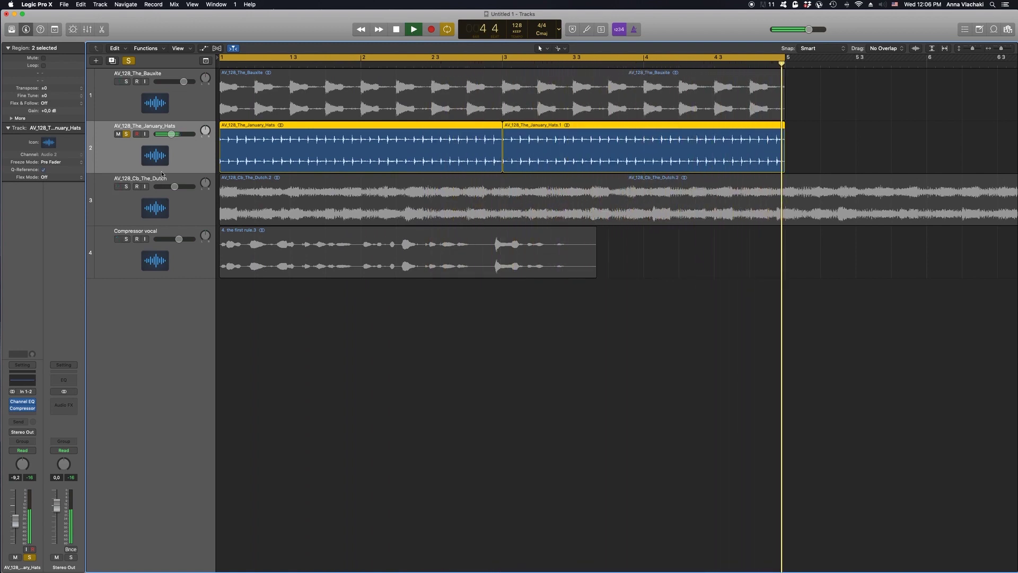
pyautogui.press('space')
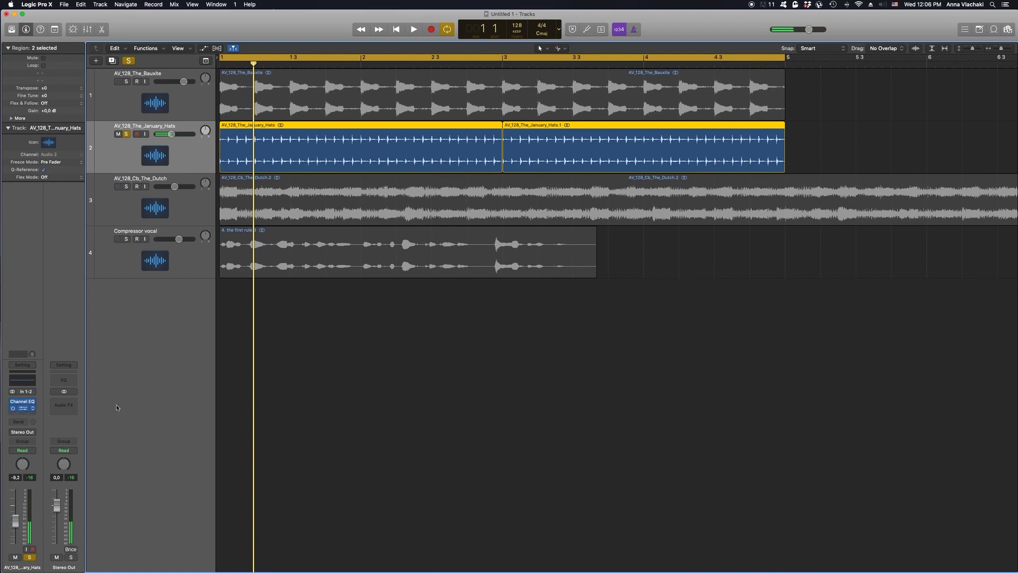
# Place the hats track's Compressor window below its regions and raise the ratio from 1:1 to about 7.1:1 during playback.
pyautogui.click(655, 423)
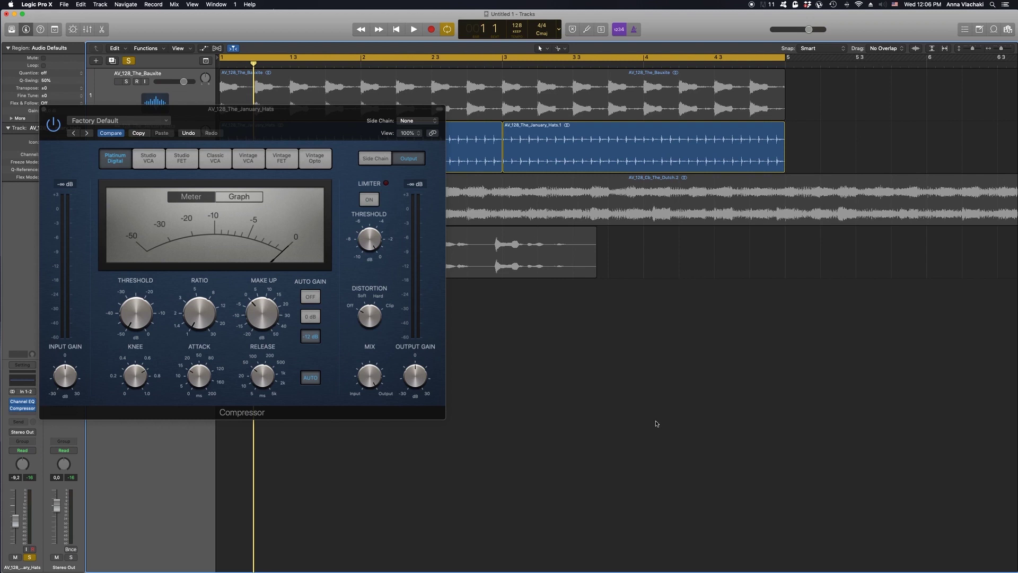
pyautogui.moveTo(297, 116); pyautogui.dragTo(305, 197)
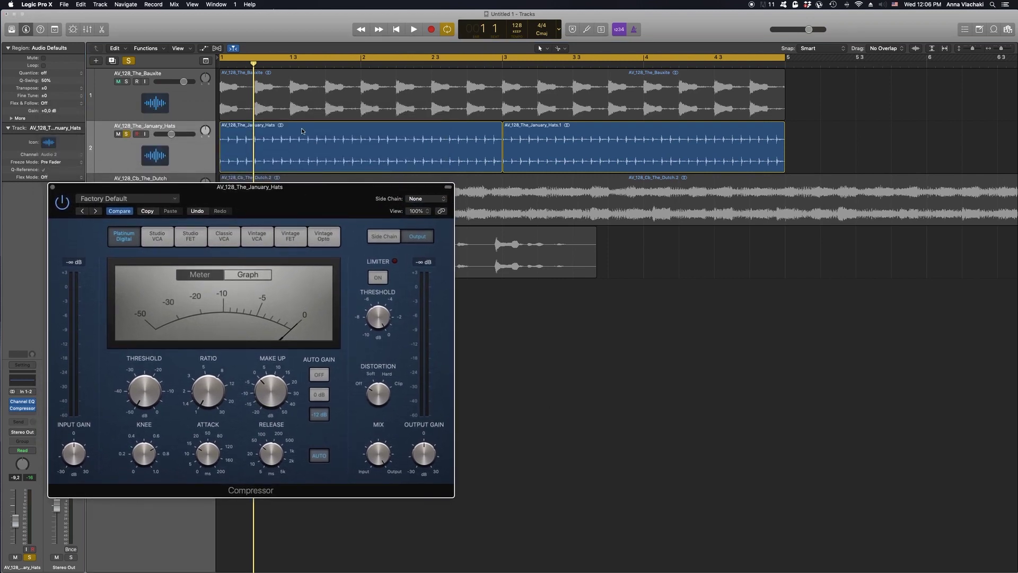
pyautogui.press('space')
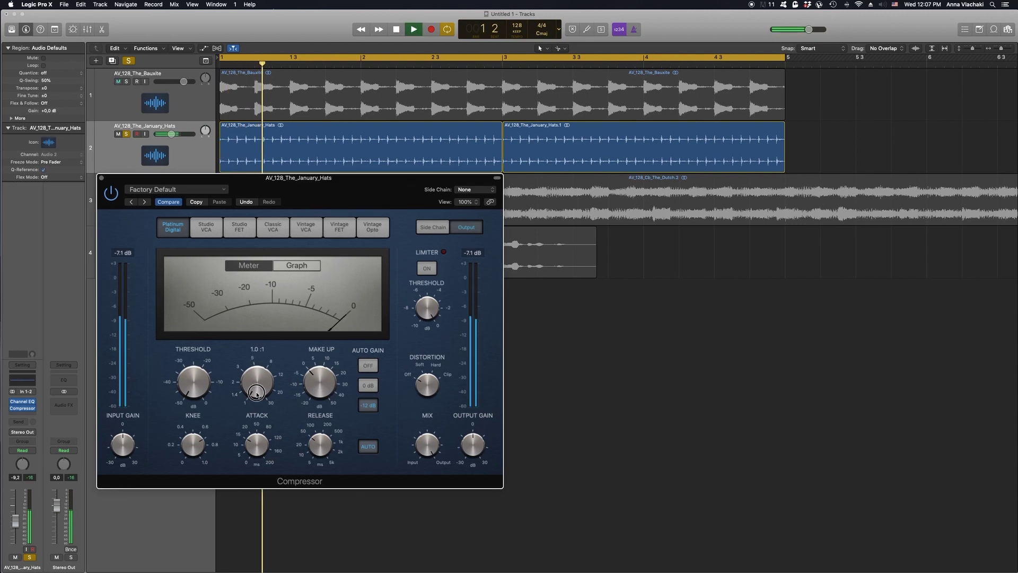
pyautogui.moveTo(256, 394); pyautogui.dragTo(258, 328)
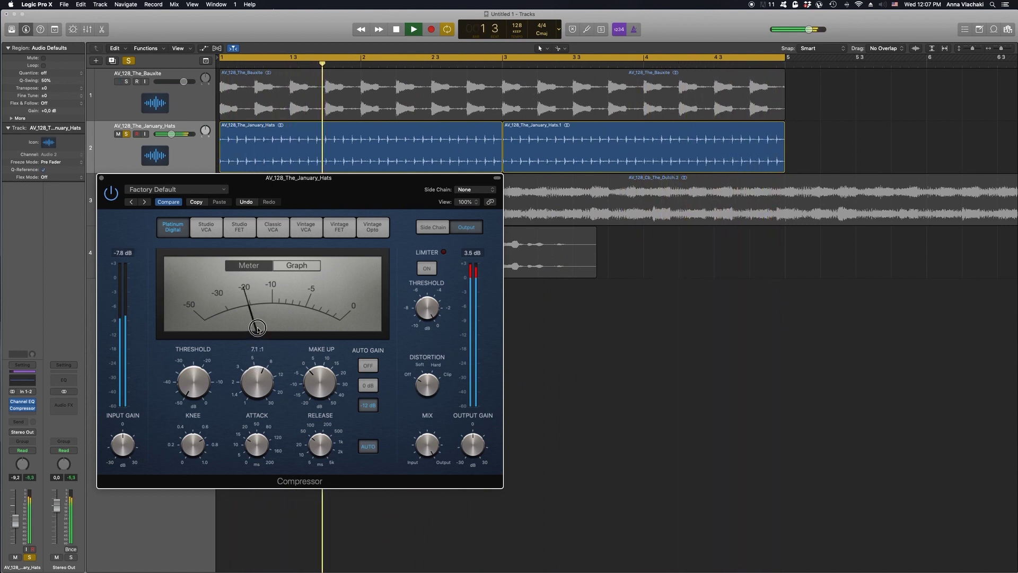
# Compare the hats with the Compressor bypassed and enabled, lower its ratio to 1:1 and stop playback.
pyautogui.click(112, 194)
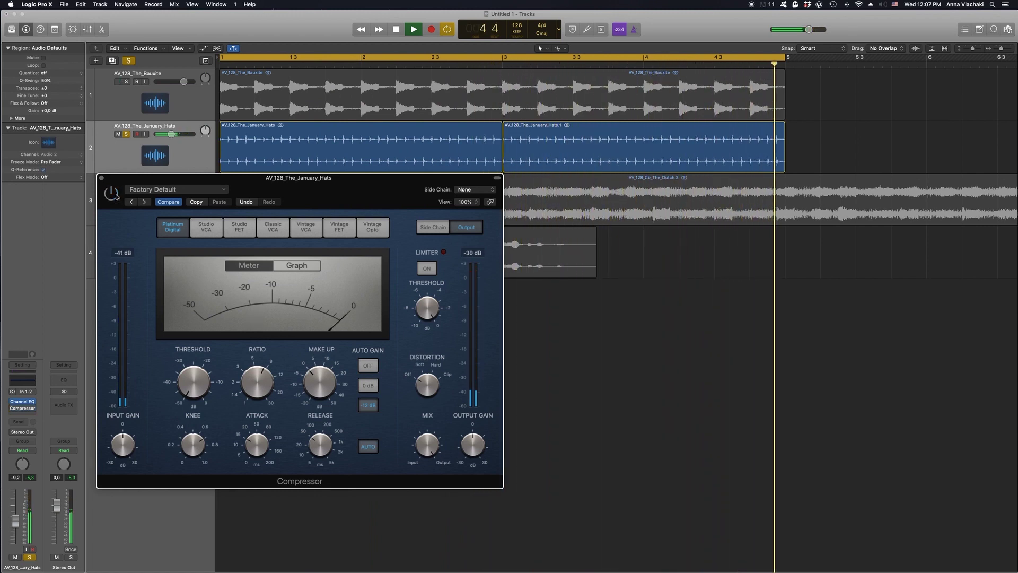
pyautogui.click(116, 194)
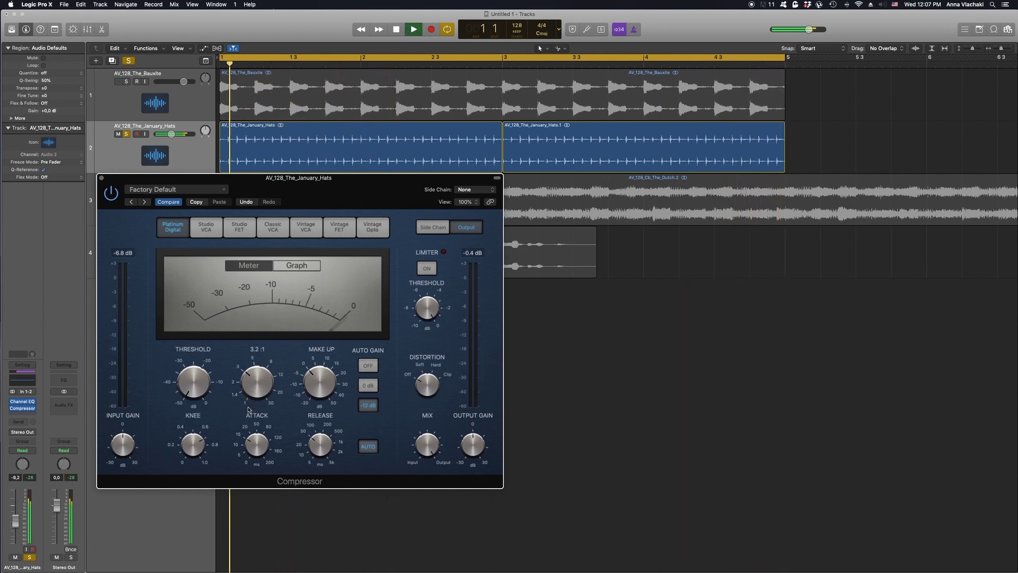
pyautogui.moveTo(248, 408)
pyautogui.mouseDown()
pyautogui.moveTo(248, 394)
pyautogui.moveTo(256, 431)
pyautogui.moveTo(256, 355)
pyautogui.moveTo(256, 394)
pyautogui.mouseUp()
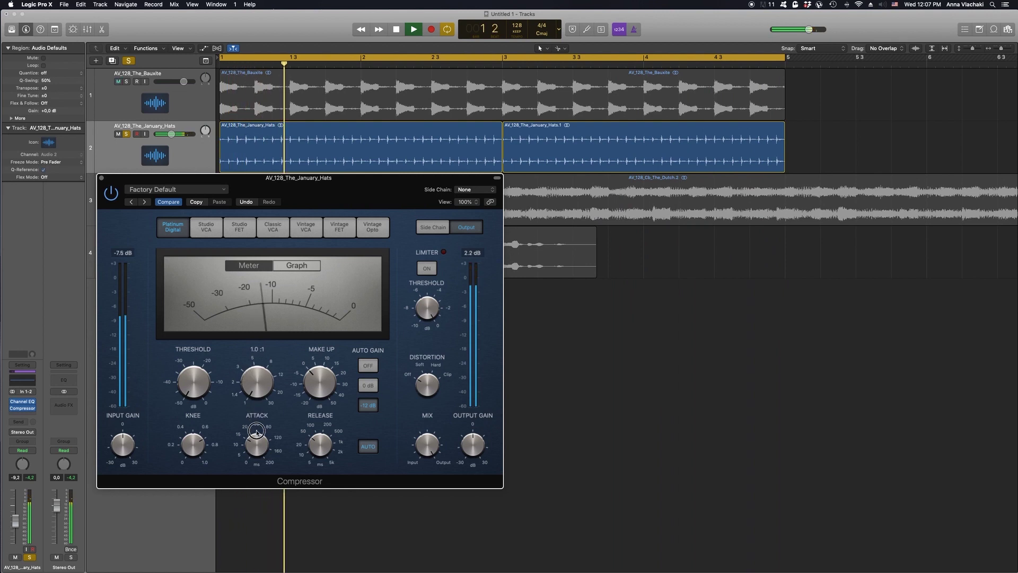
pyautogui.press('space')
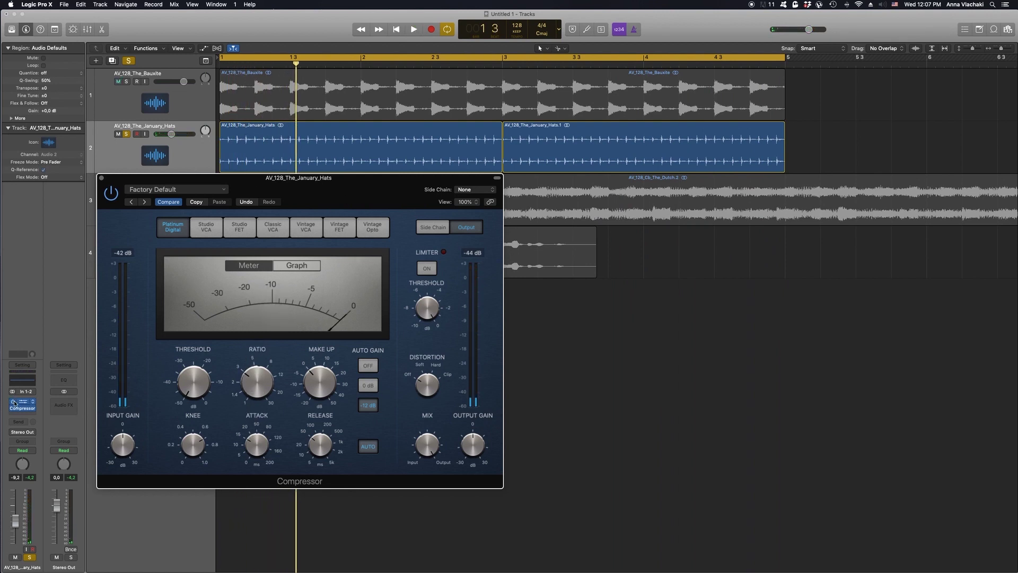
# Open the hats track's Channel EQ and move its 320 Hz band to 1280 Hz during playback.
pyautogui.click(22, 379)
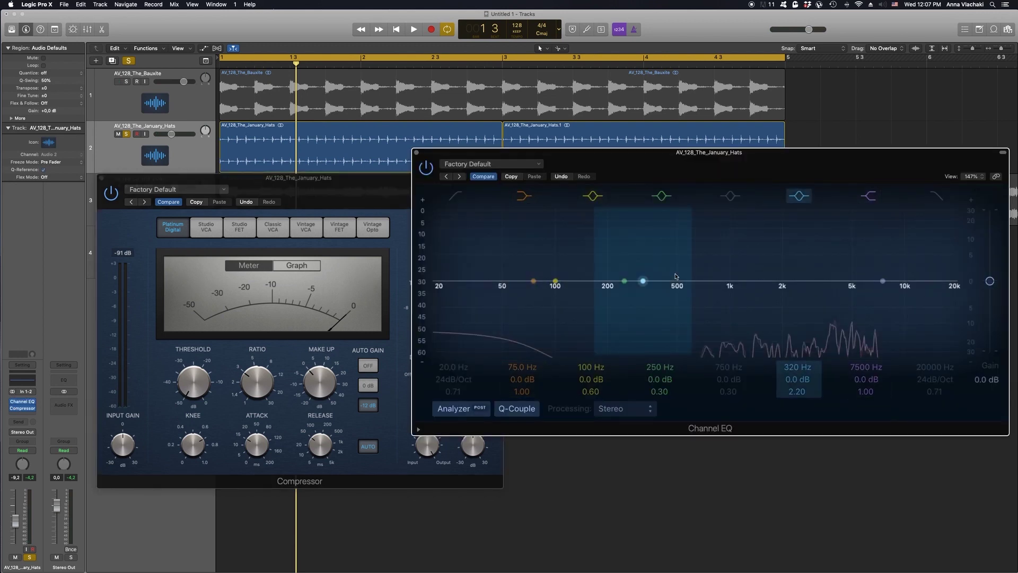
pyautogui.press('space')
pyautogui.click(183, 347)
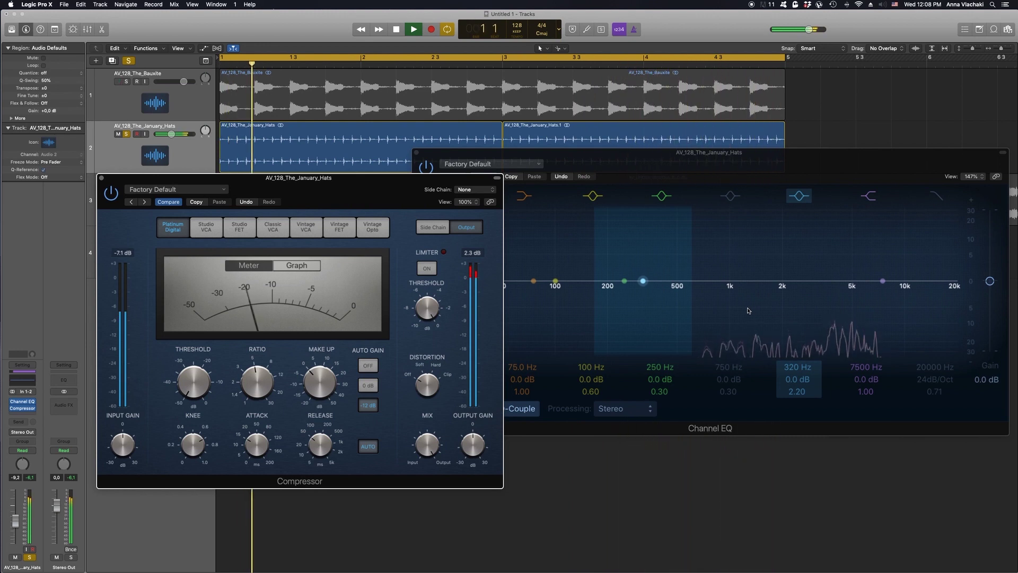
pyautogui.moveTo(643, 281); pyautogui.dragTo(705, 283)
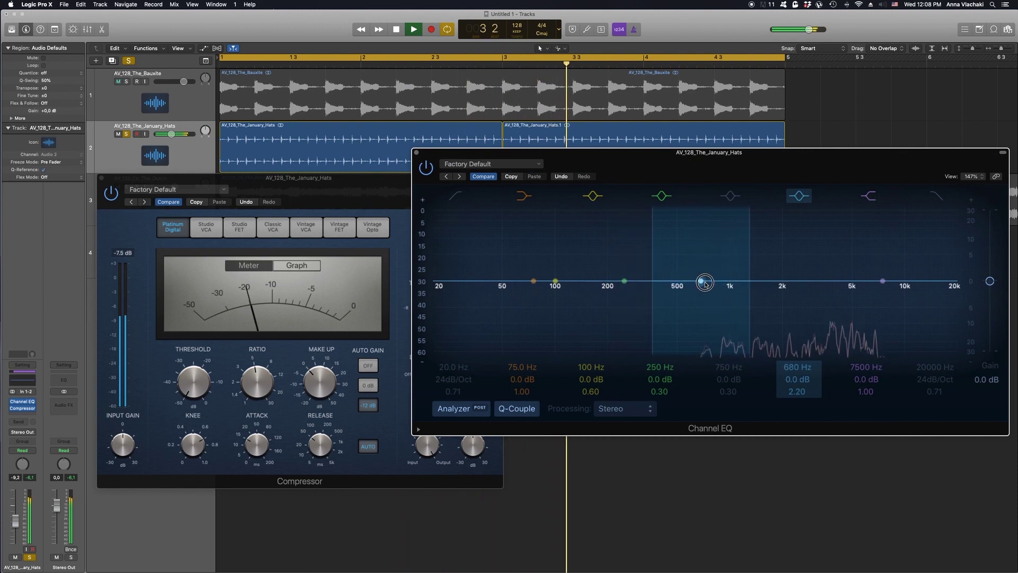
pyautogui.moveTo(704, 282); pyautogui.dragTo(757, 281)
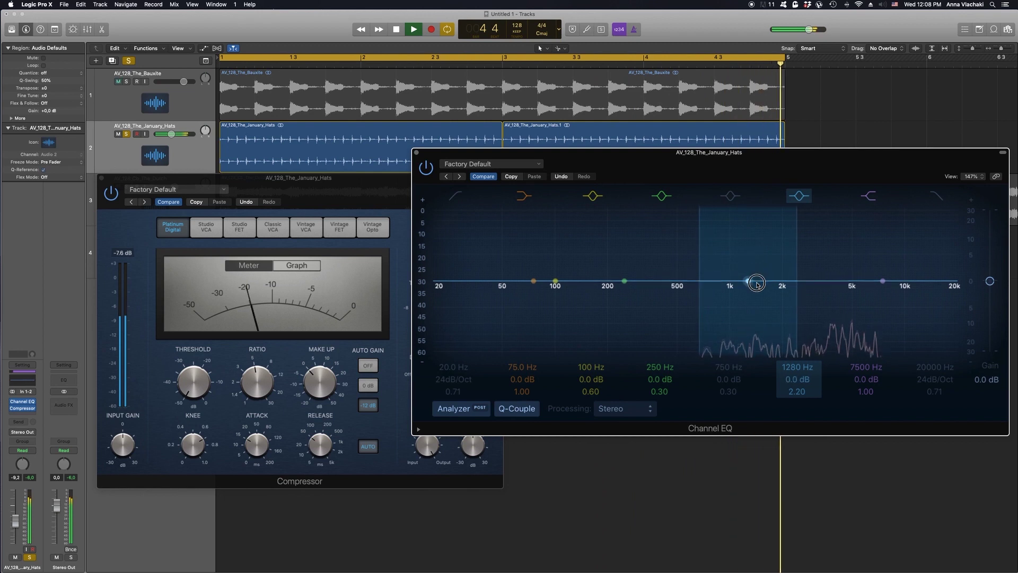
# Bypass and re-enable the hats Compressor while listening, and move the 1280 Hz EQ band to 405 Hz.
pyautogui.click(110, 195)
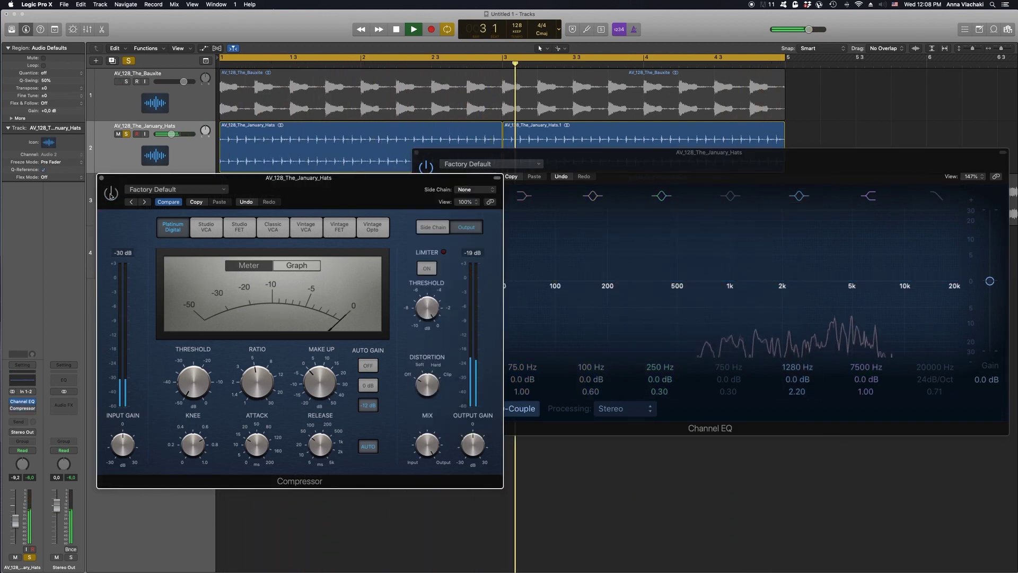
pyautogui.moveTo(748, 280); pyautogui.dragTo(661, 280)
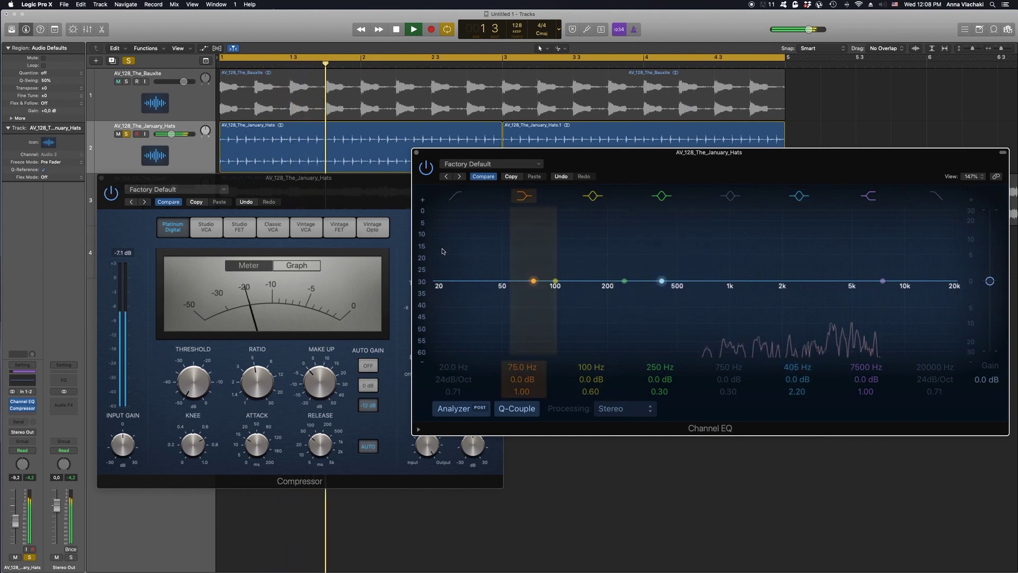
# Shrink the Channel EQ window to 123%, line it up beside the Compressor and stop playback.
pyautogui.moveTo(415, 443); pyautogui.dragTo(509, 406)
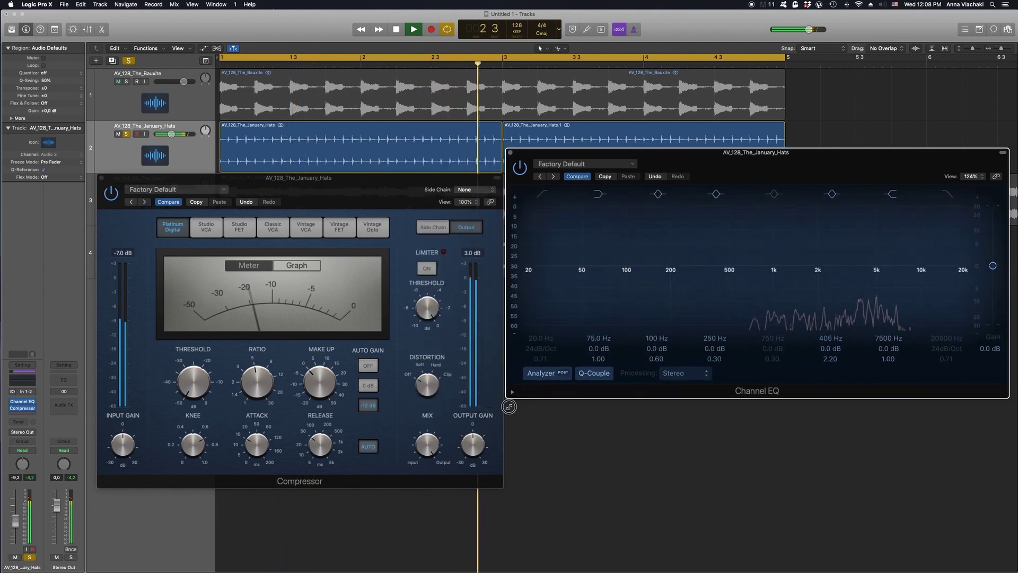
pyautogui.moveTo(584, 158); pyautogui.dragTo(589, 182)
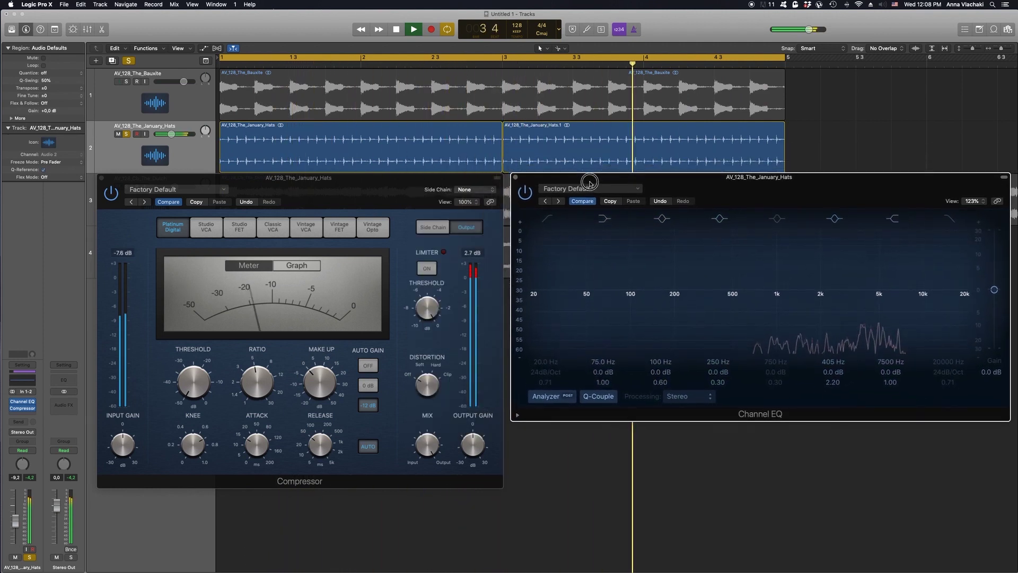
pyautogui.press('space')
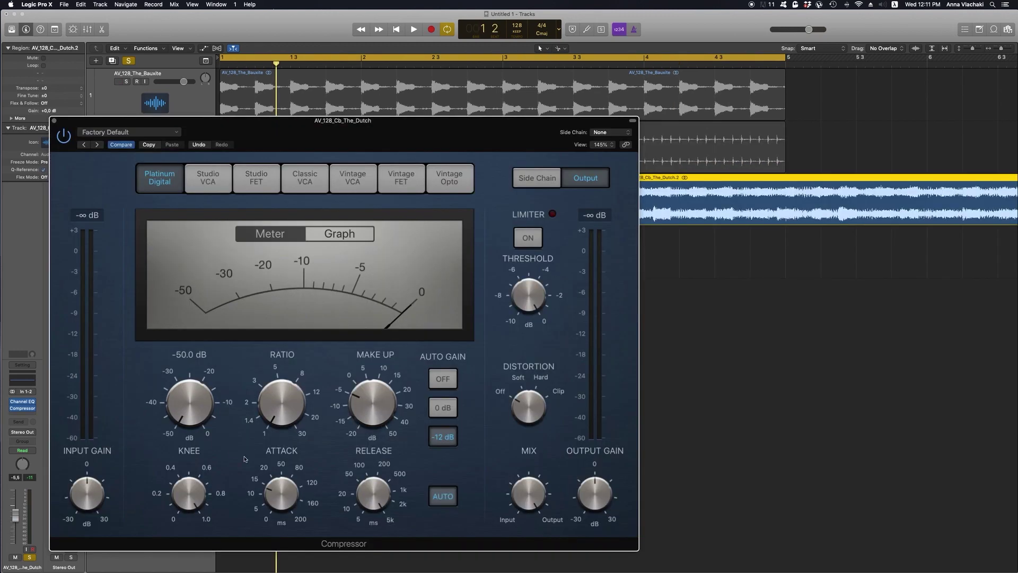
# Close the Compressor window, play the AV_128_Cb_The_Dutch track from the project start, stop it and return to the start.
pyautogui.click(54, 121)
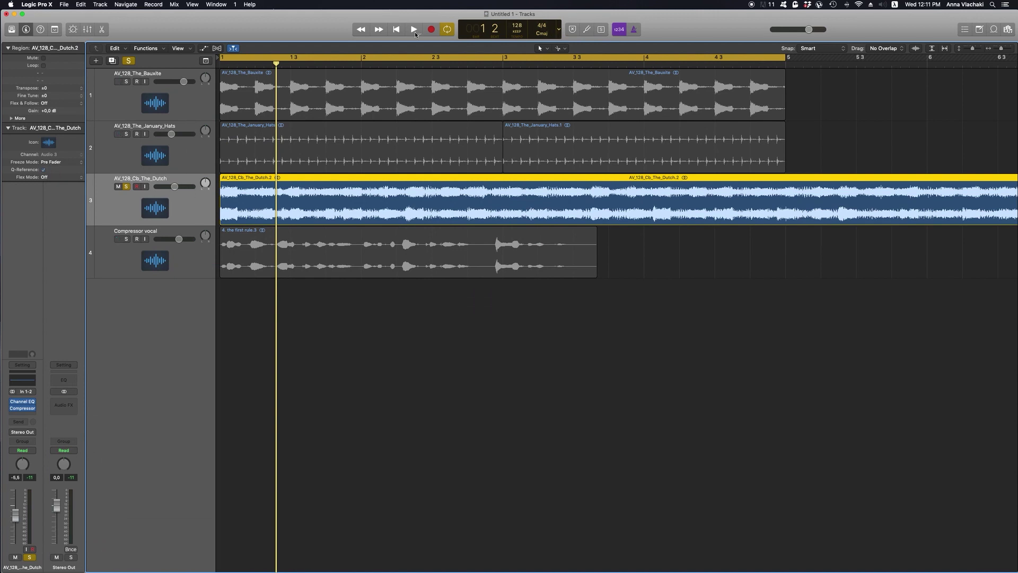
pyautogui.click(395, 30)
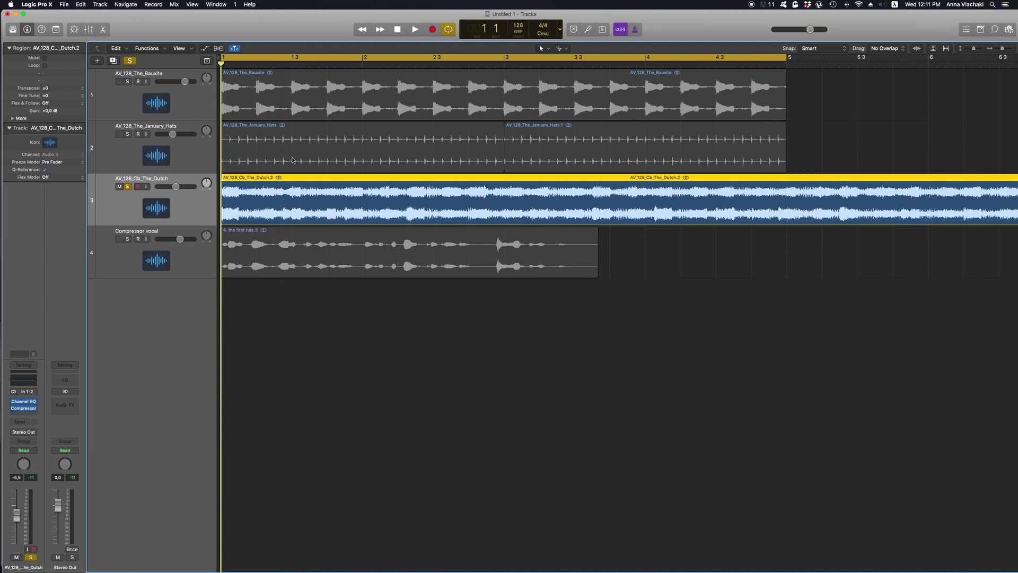
pyautogui.press('space')
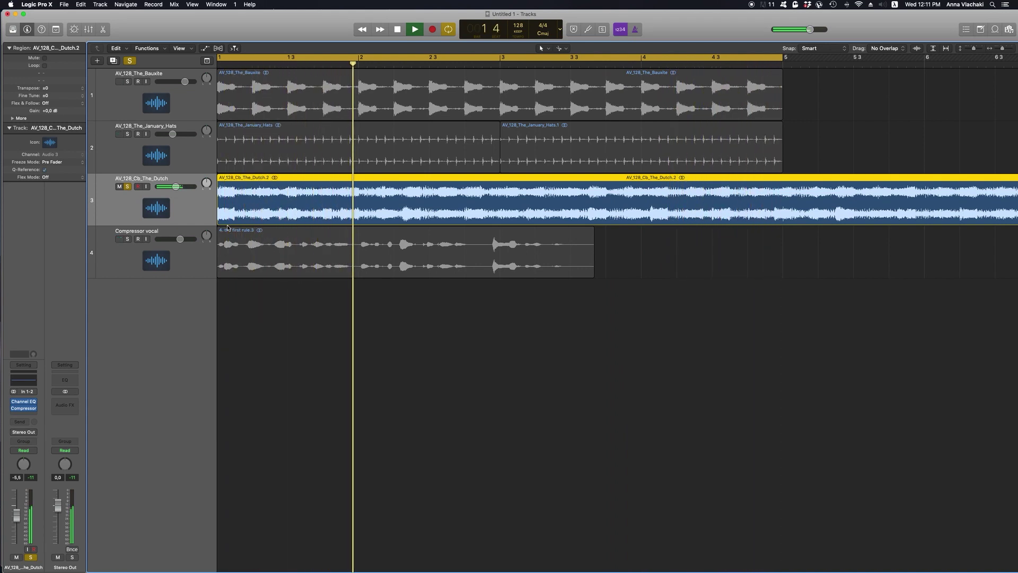
pyautogui.press('space')
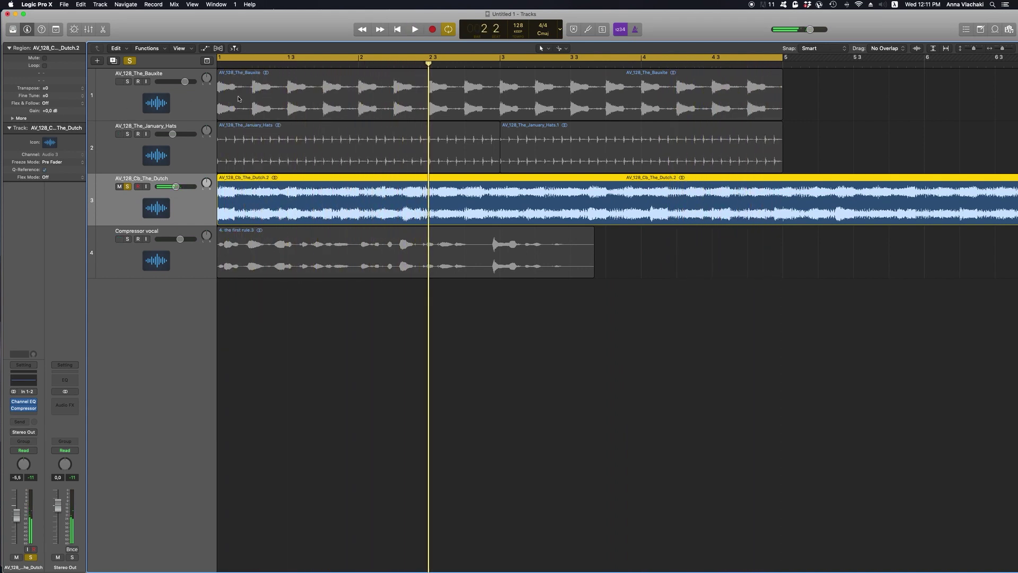
pyautogui.click(391, 32)
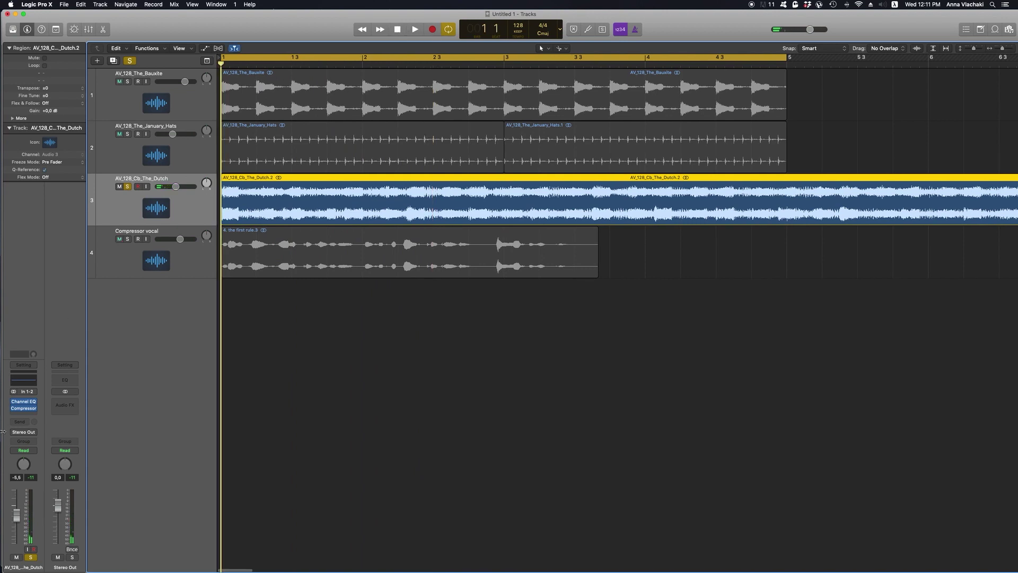
# Open the Compressor and Channel EQ of the AV_128_Cb_The_Dutch track and watch their displays during a short playback.
pyautogui.click(23, 408)
pyautogui.click(25, 402)
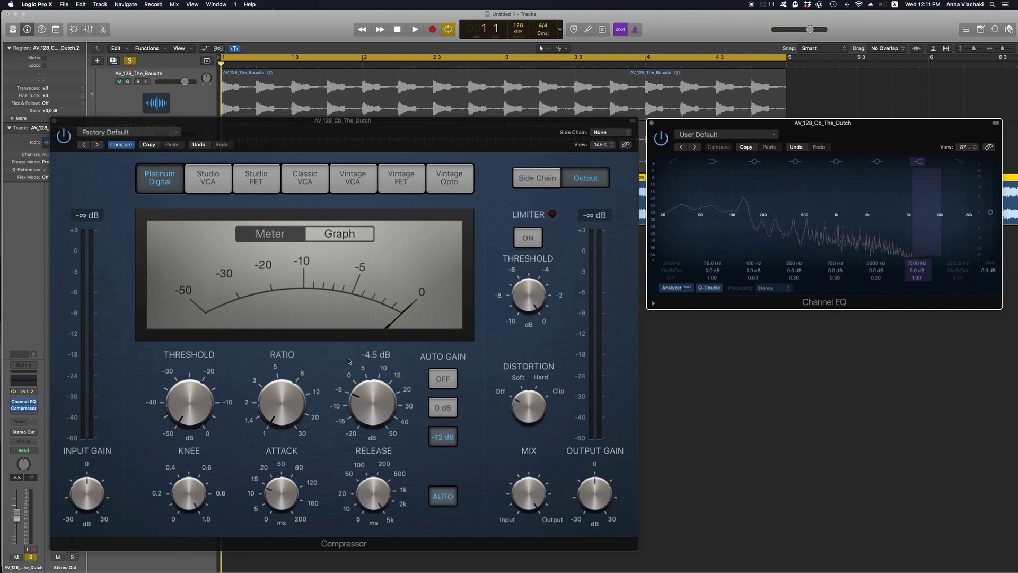
pyautogui.press('space')
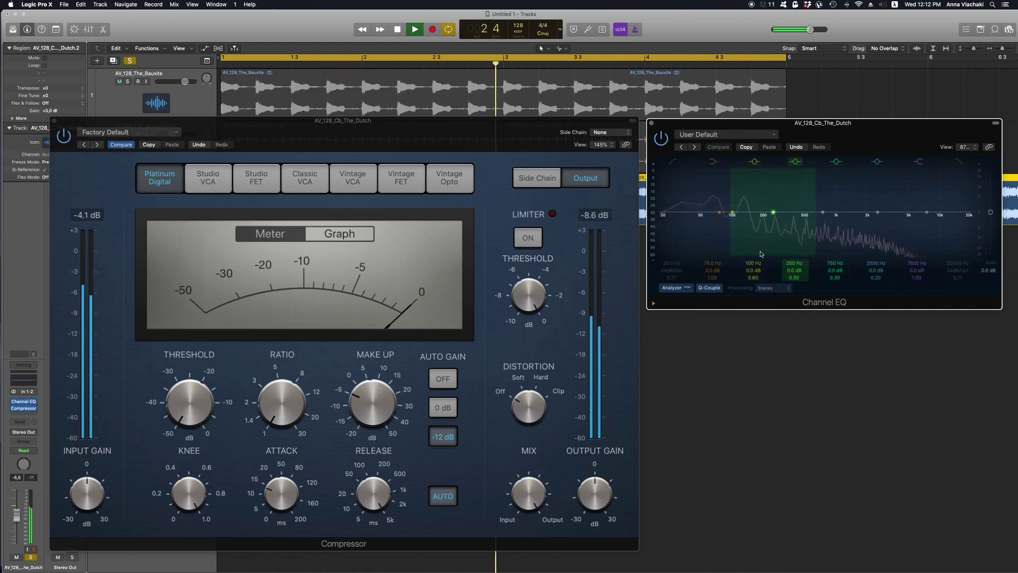
pyautogui.press('space')
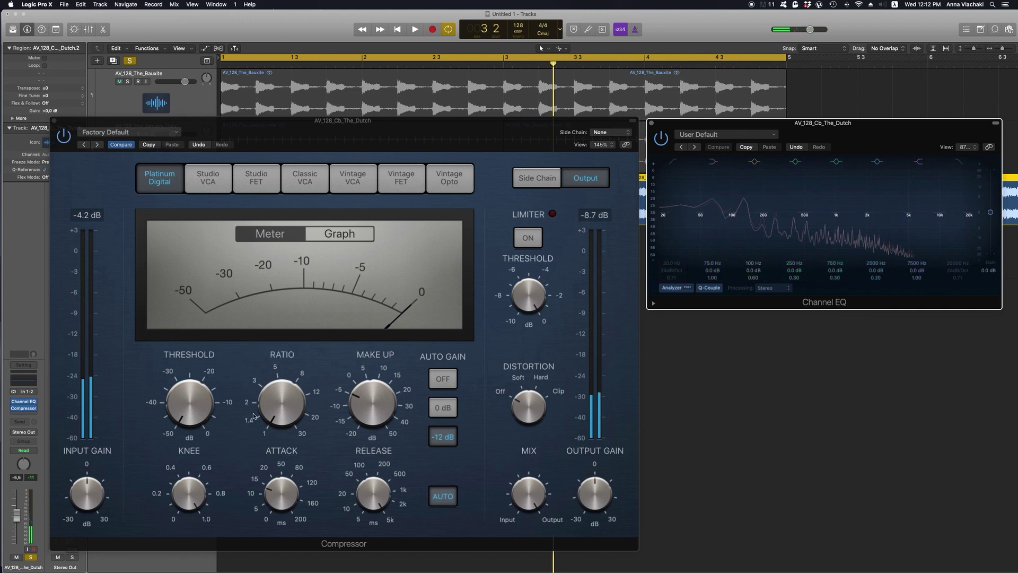
# Raise the AV_128_Cb_The_Dutch Compressor's ratio to 30:1 during playback and stop playback.
pyautogui.press('space')
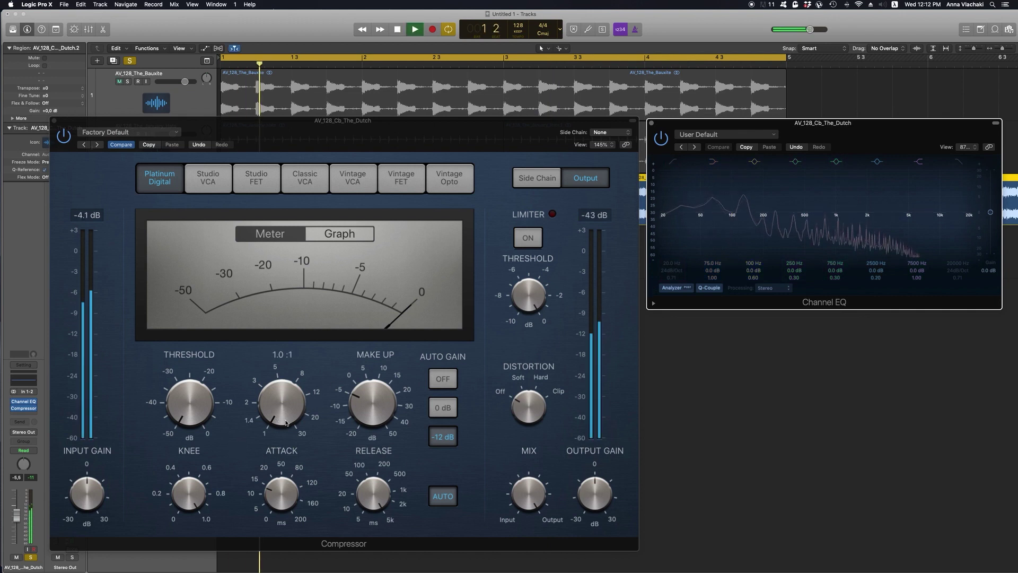
pyautogui.moveTo(282, 421); pyautogui.dragTo(292, 310)
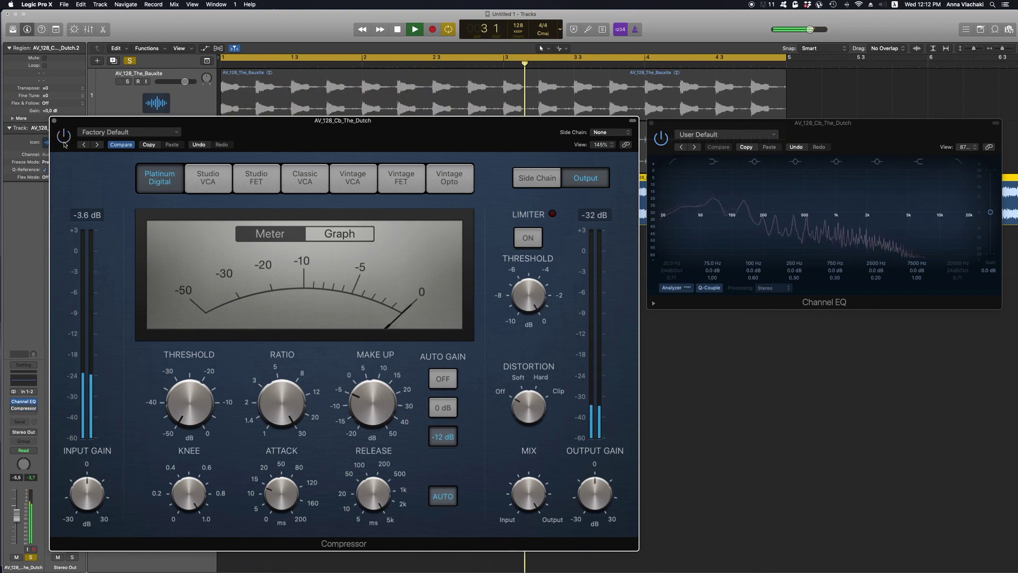
pyautogui.press('space')
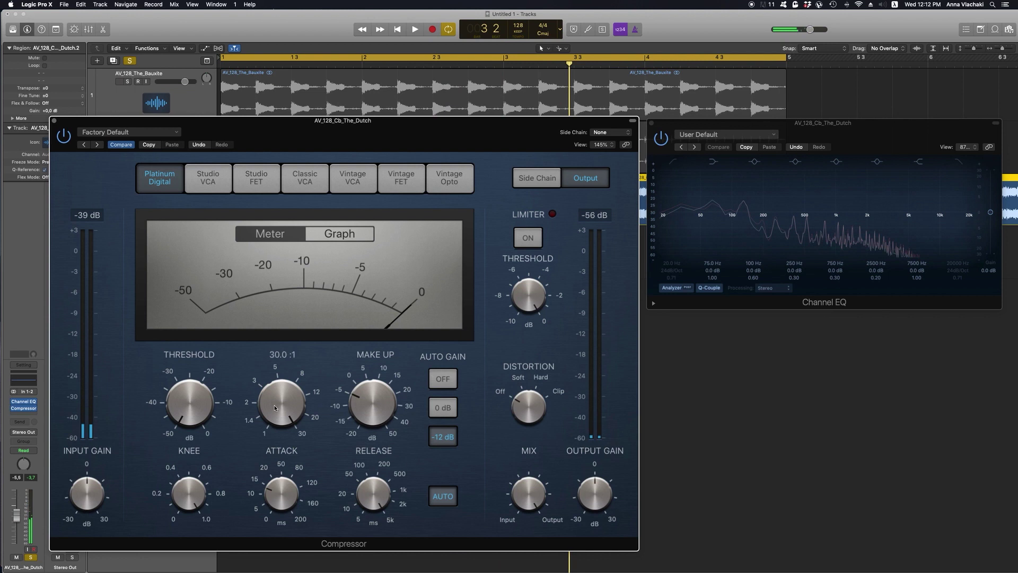
# Restart playback and raise the Compressor's threshold to -15 dB, continuing up to 0 dB while listening.
pyautogui.press('space')
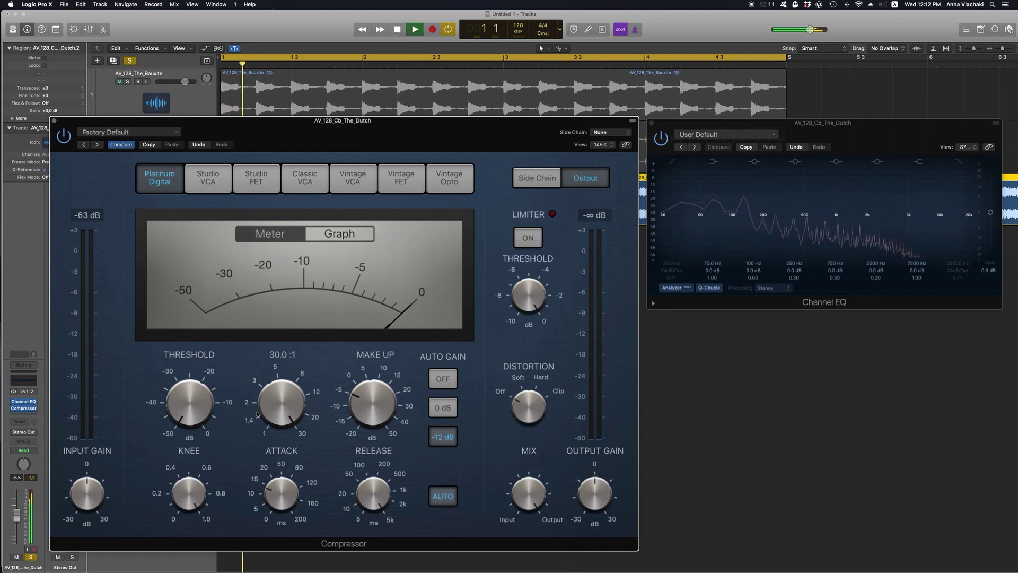
pyautogui.moveTo(195, 417); pyautogui.dragTo(206, 307)
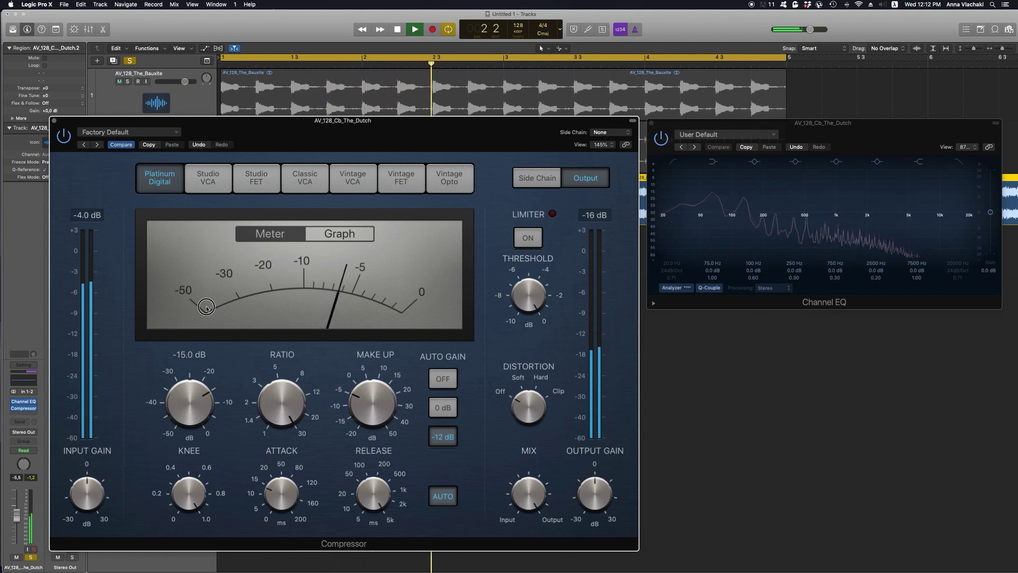
pyautogui.moveTo(207, 307); pyautogui.dragTo(218, 265)
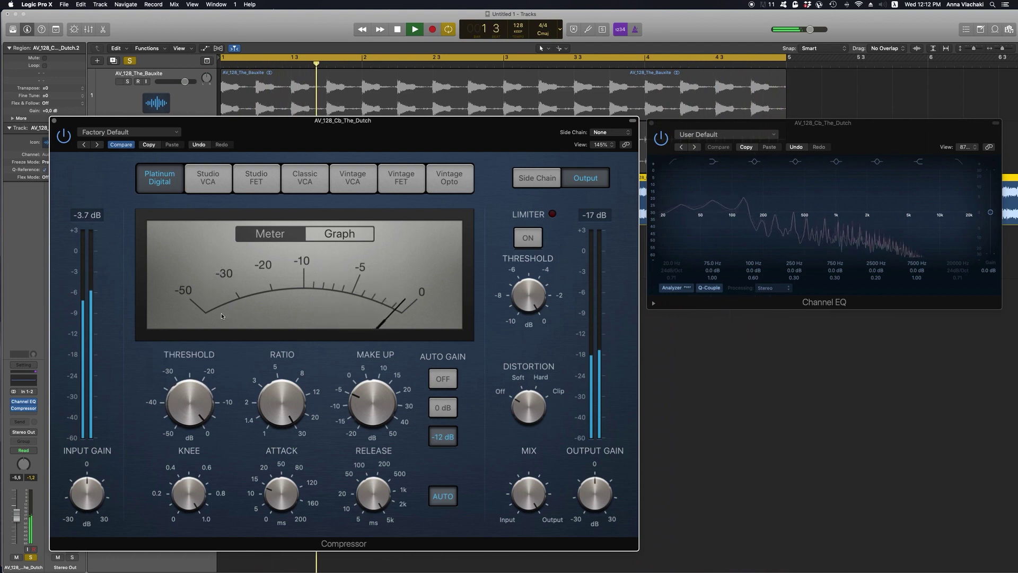
# Reset the Compressor's threshold to -50 dB and ratio to 1:1, and close the Compressor and Channel EQ windows.
pyautogui.moveTo(191, 407); pyautogui.dragTo(196, 469)
pyautogui.moveTo(281, 402); pyautogui.dragTo(292, 503)
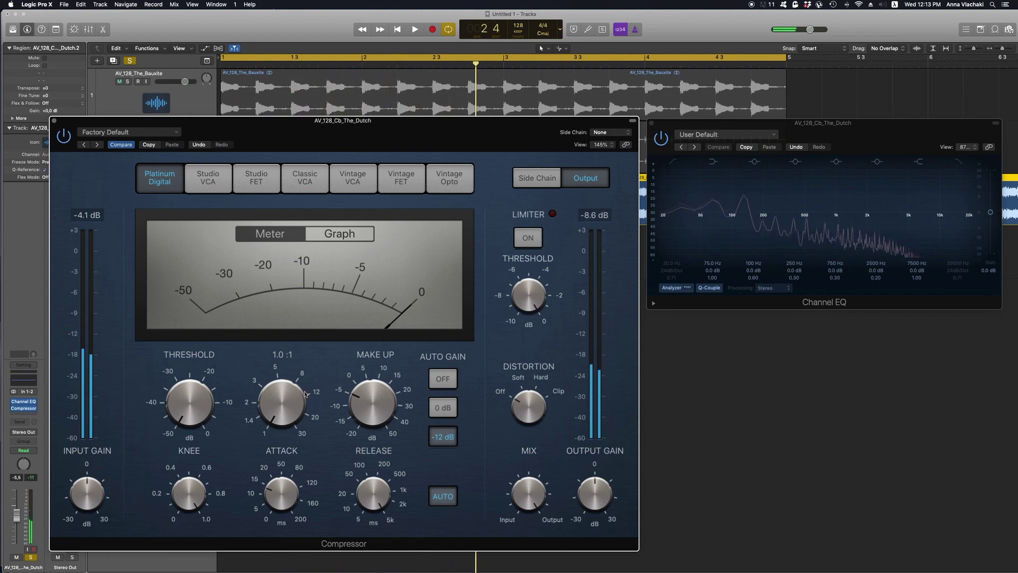
pyautogui.click(54, 121)
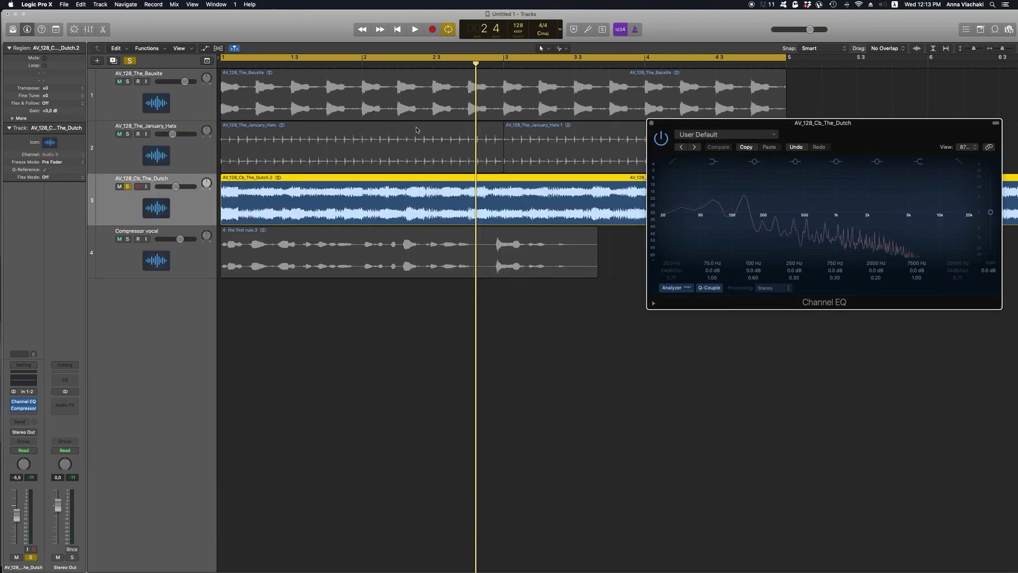
pyautogui.click(651, 125)
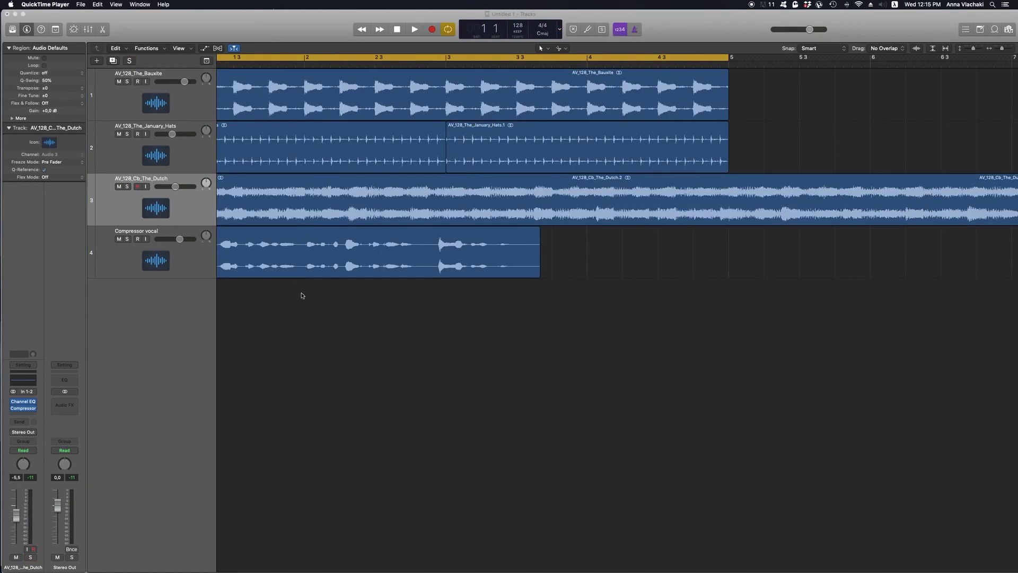
# Select the region on the Compressor vocal track and shorten the cycle range to end with that region.
pyautogui.click(302, 407)
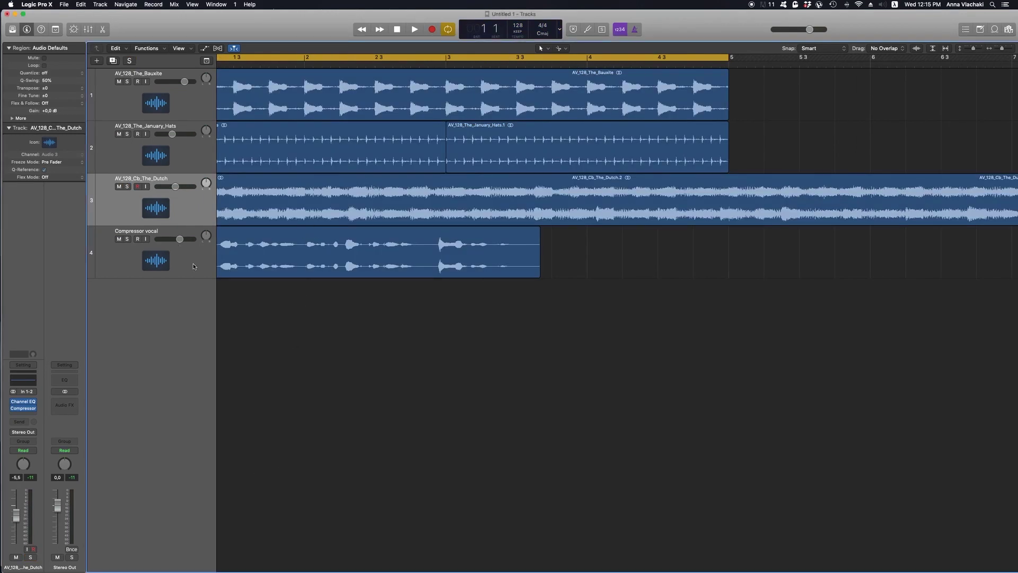
pyautogui.click(280, 240)
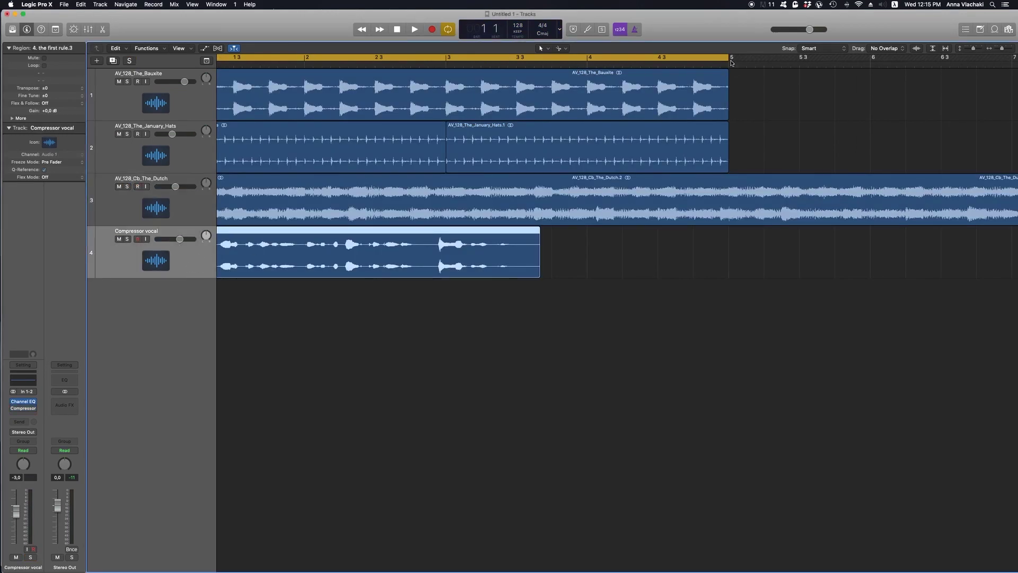
pyautogui.moveTo(728, 58); pyautogui.dragTo(540, 62)
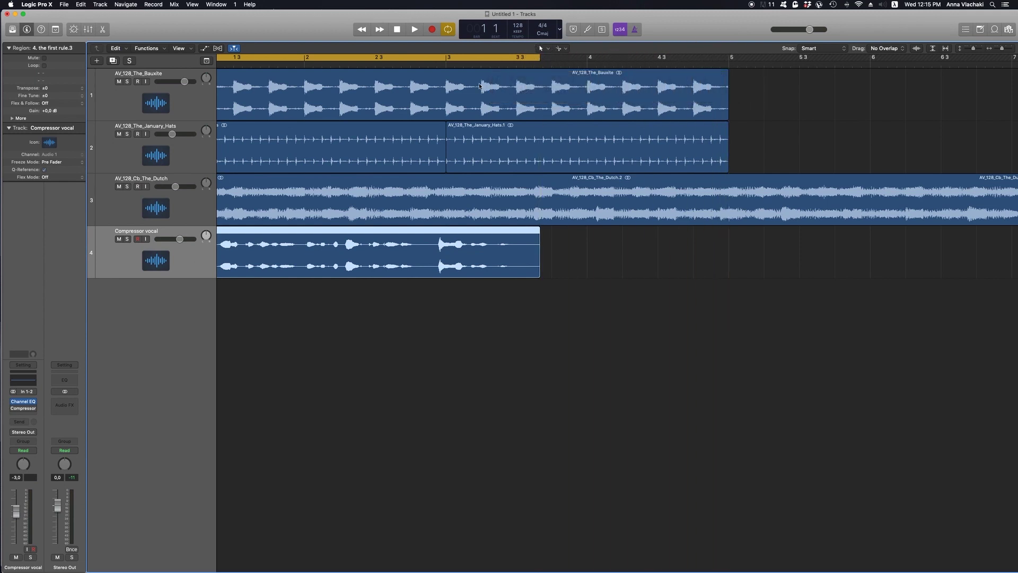
# Solo the Compressor vocal track and listen to it twice from the project start without compression.
pyautogui.press('s')
pyautogui.press('space')
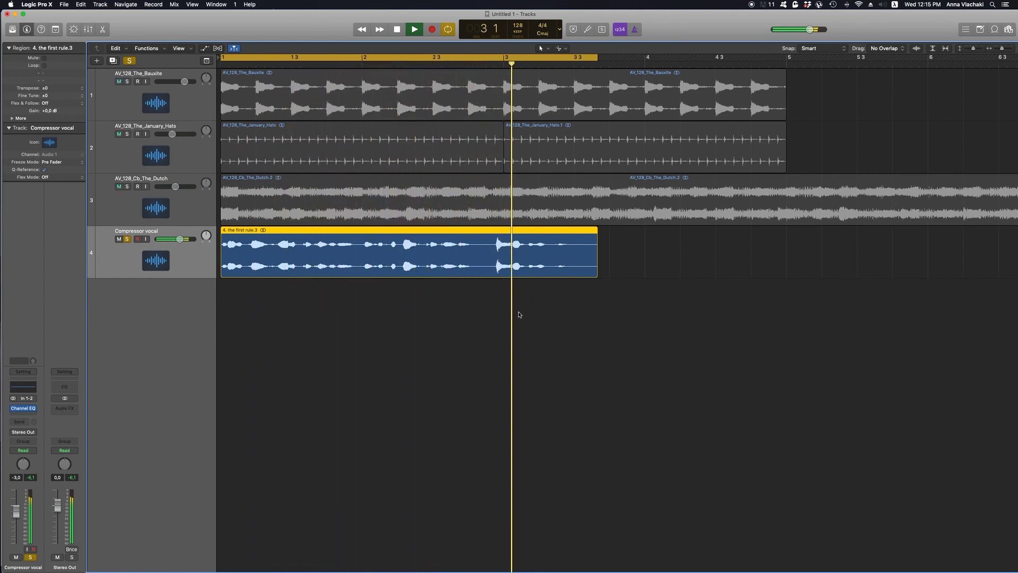
pyautogui.press('space')
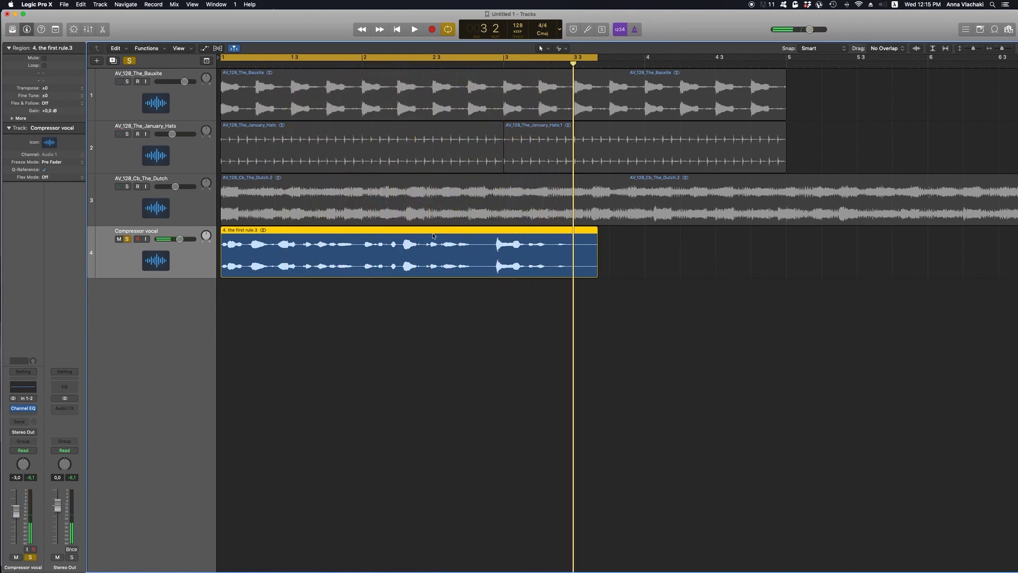
pyautogui.click(398, 32)
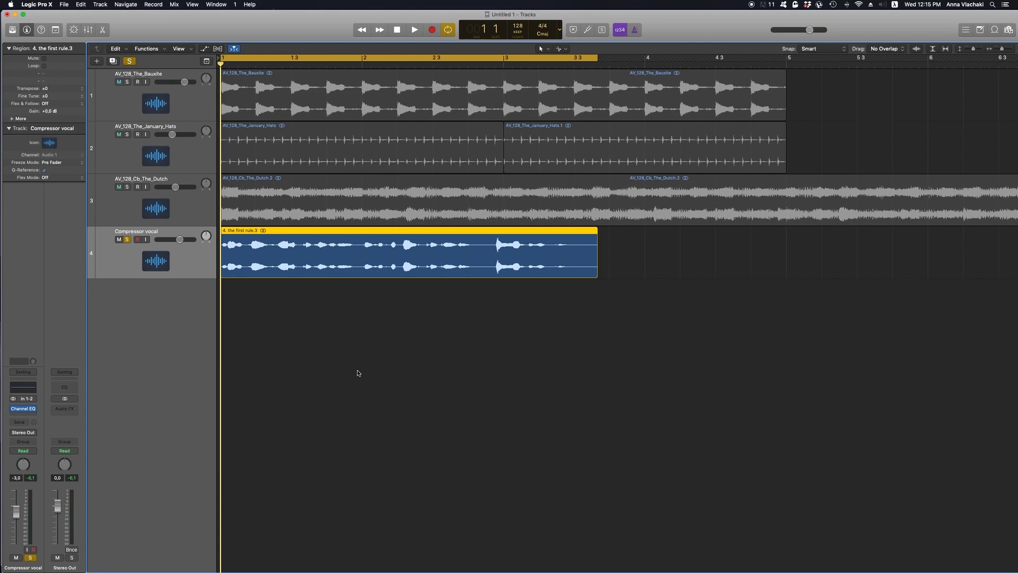
pyautogui.press('space')
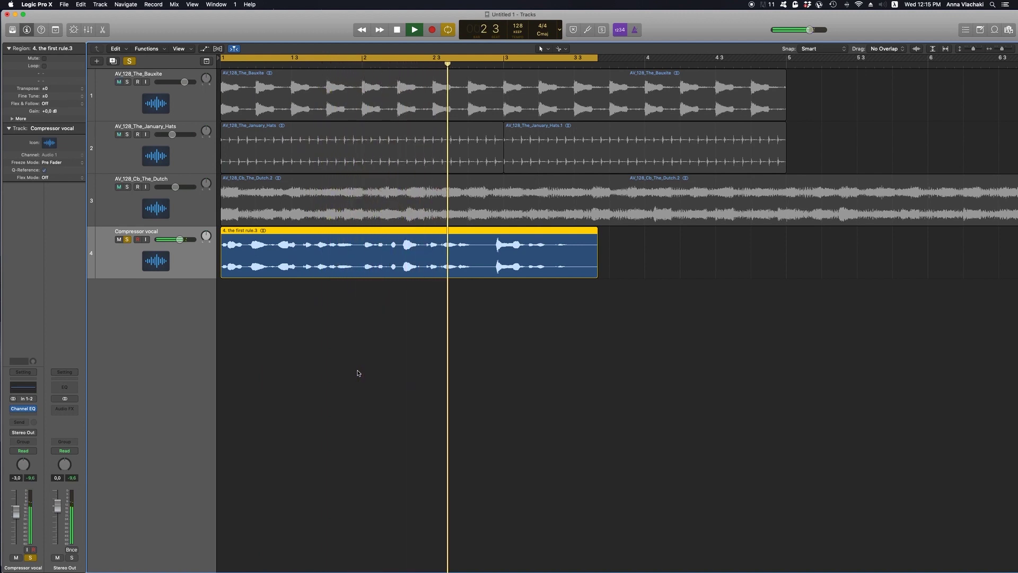
pyautogui.press('space')
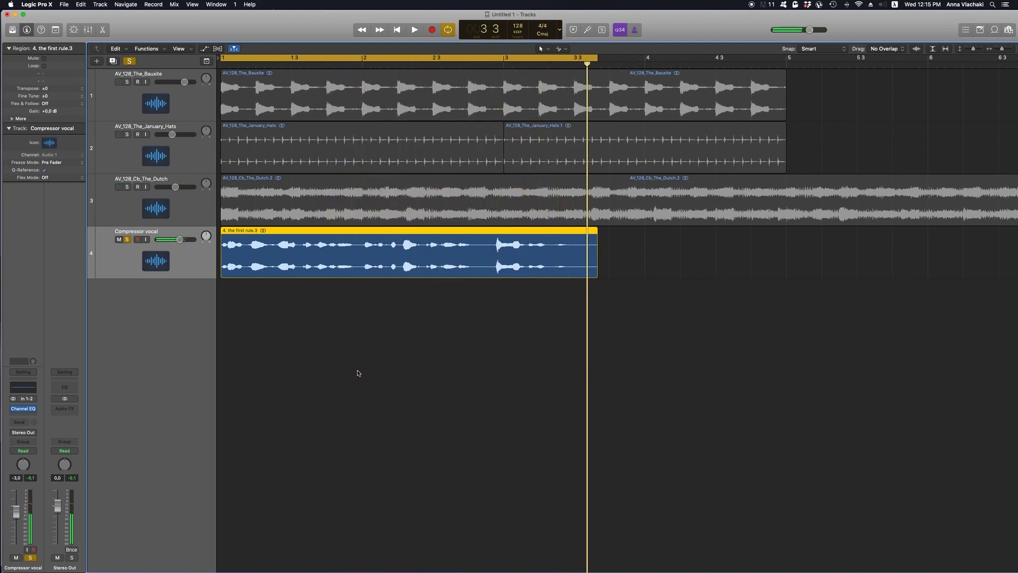
# Insert a Compressor on the Compressor vocal track and arrange its window beside the track's Channel EQ window.
pyautogui.click(35, 415)
pyautogui.click(88, 432)
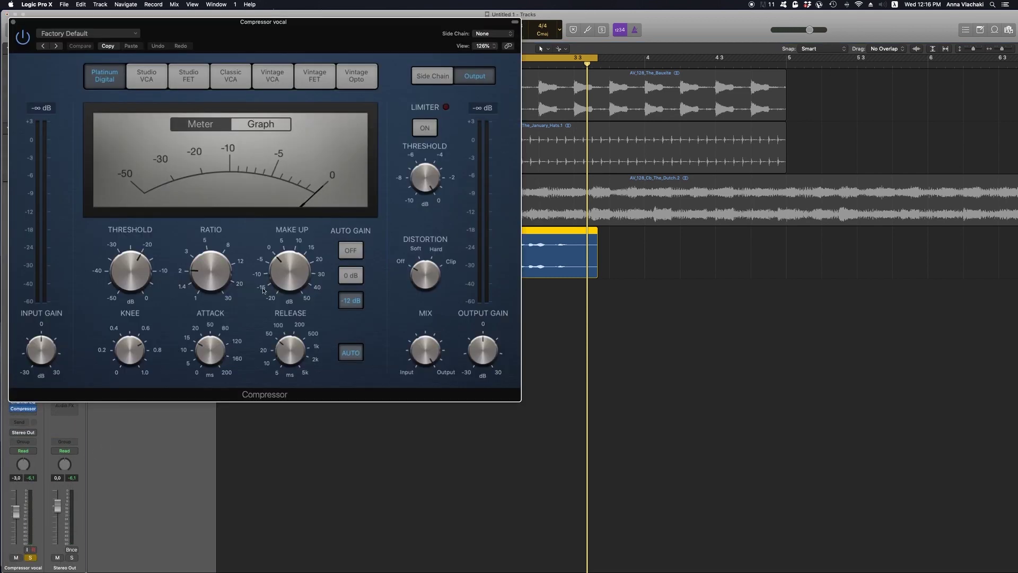
pyautogui.click(24, 405)
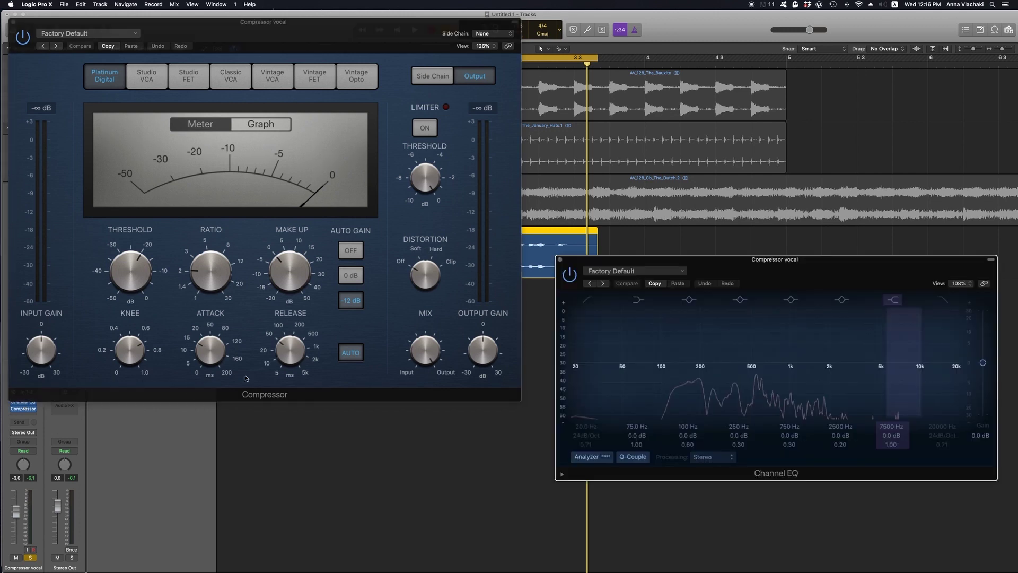
pyautogui.moveTo(403, 27); pyautogui.dragTo(442, 198)
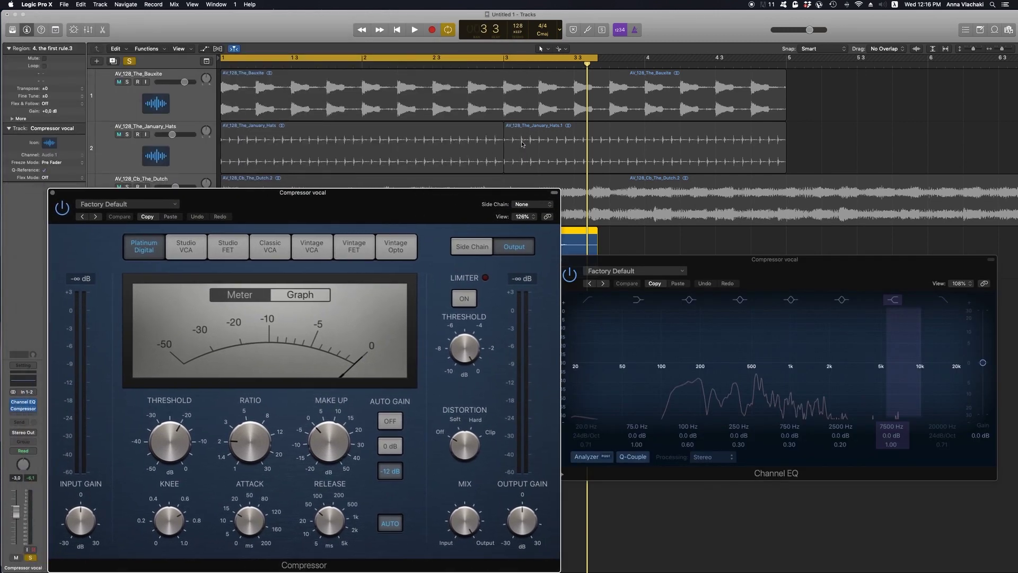
pyautogui.moveTo(597, 263); pyautogui.dragTo(616, 232)
# Set the vocal Compressor's threshold to -50 dB and ratio to 1:1, and raise the ratio to about 5:1 during playback.
pyautogui.moveTo(174, 444); pyautogui.dragTo(170, 501)
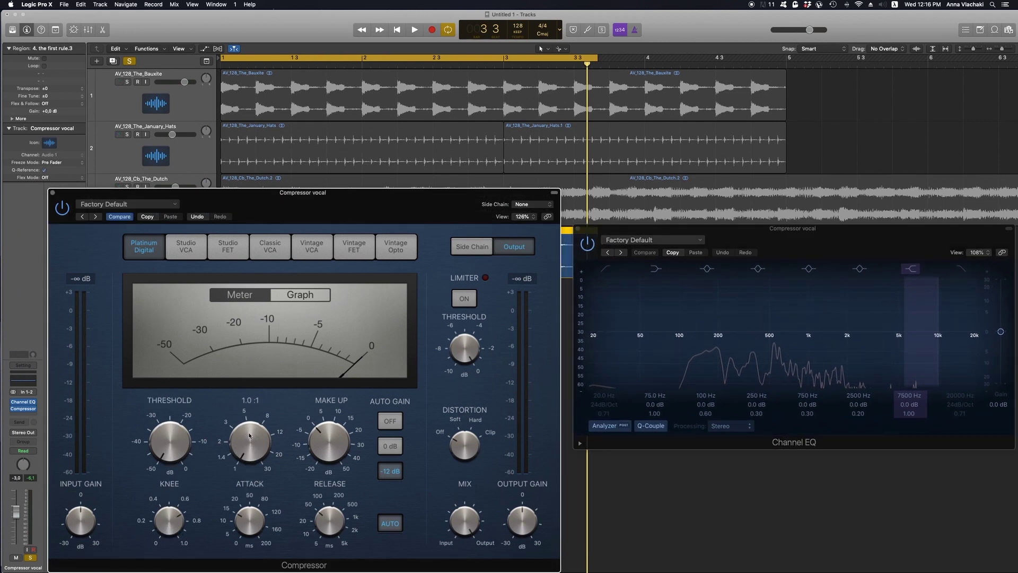
pyautogui.press('space')
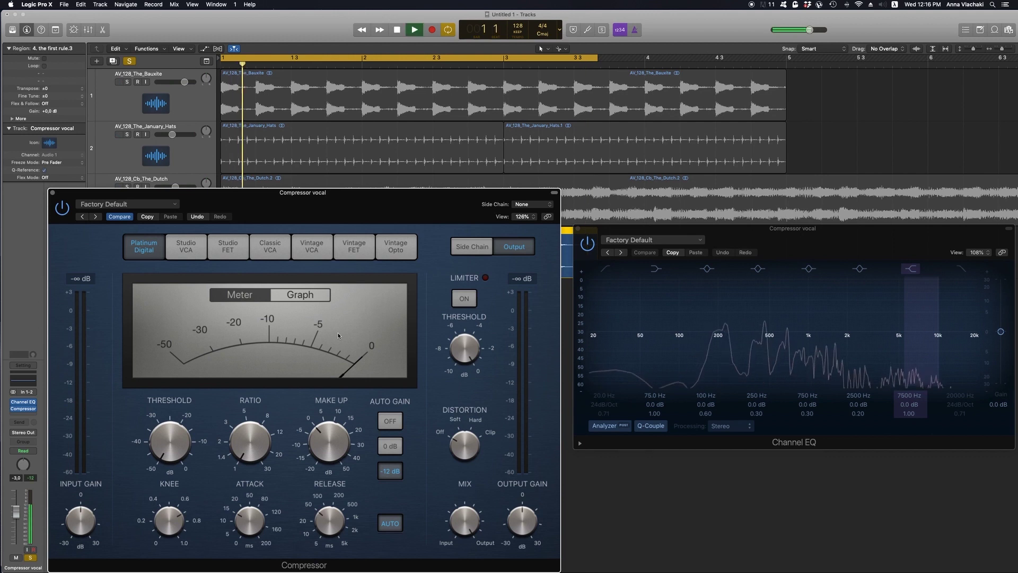
pyautogui.moveTo(209, 449); pyautogui.dragTo(249, 393)
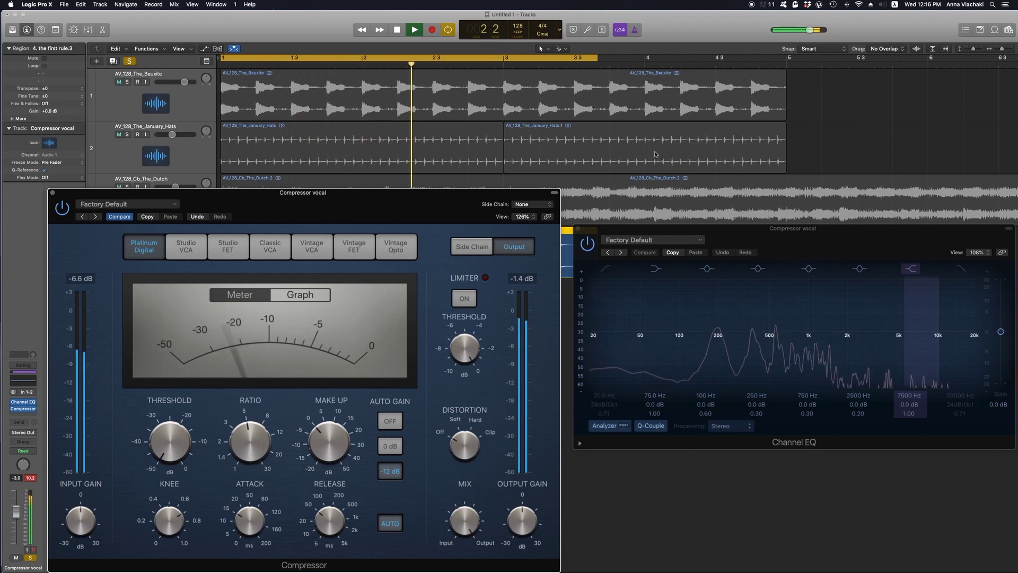
pyautogui.click(709, 23)
pyautogui.press('space')
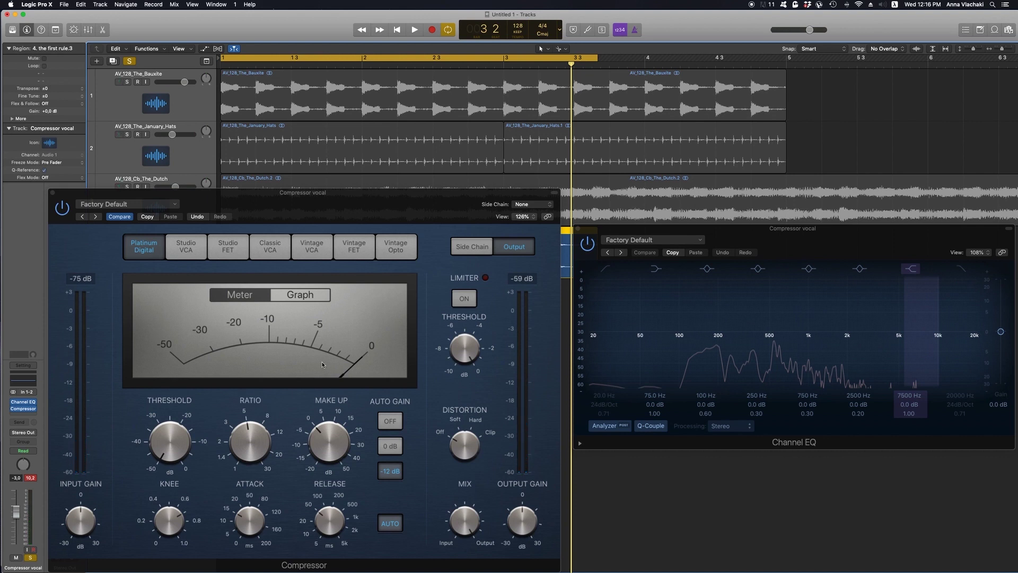
# Lower the vocal Compressor's attack to 0 ms during playback and raise it slightly again.
pyautogui.click(251, 510)
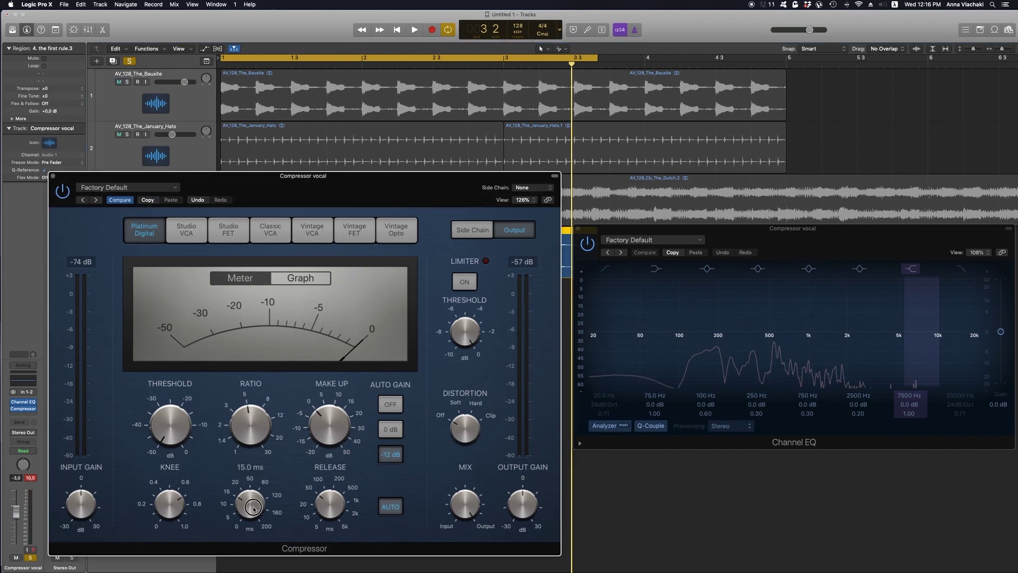
pyautogui.press('space')
pyautogui.moveTo(258, 477); pyautogui.dragTo(260, 532)
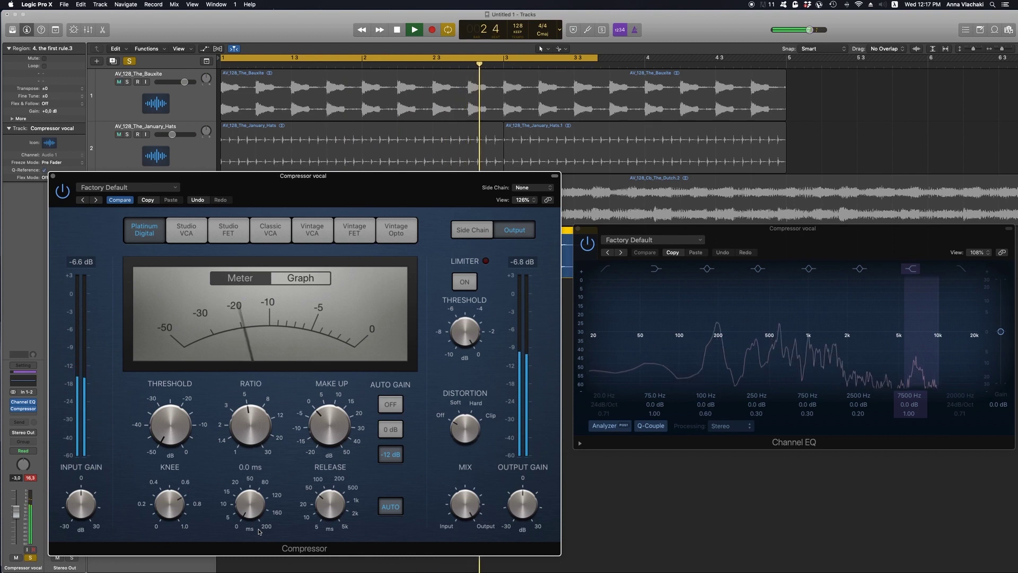
pyautogui.moveTo(244, 513); pyautogui.dragTo(243, 494)
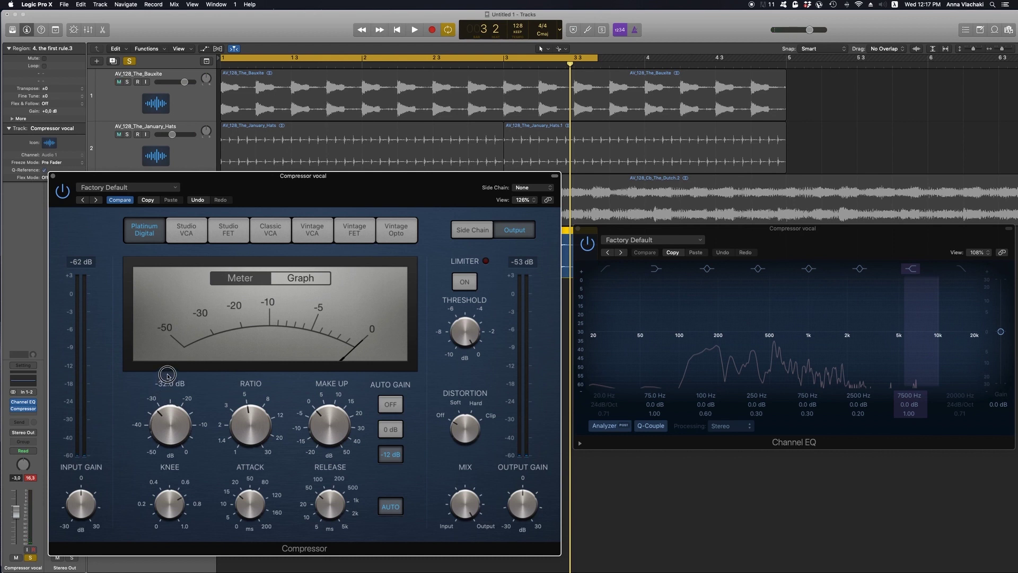
# Raise the vocal Compressor's threshold to -15.5 dB during playback and try a higher ratio of about 8:1.
pyautogui.press('space')
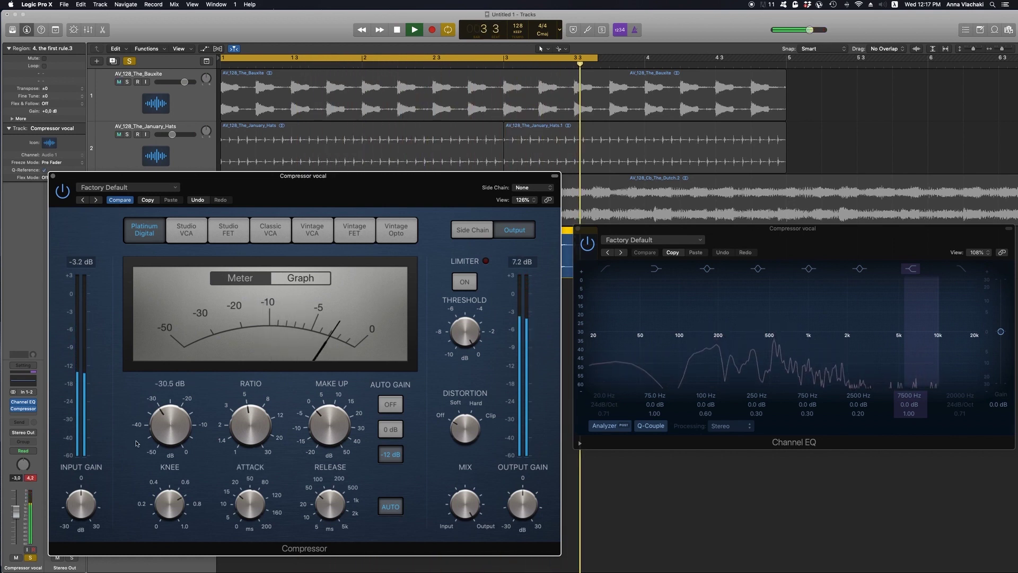
pyautogui.moveTo(175, 422); pyautogui.dragTo(171, 396)
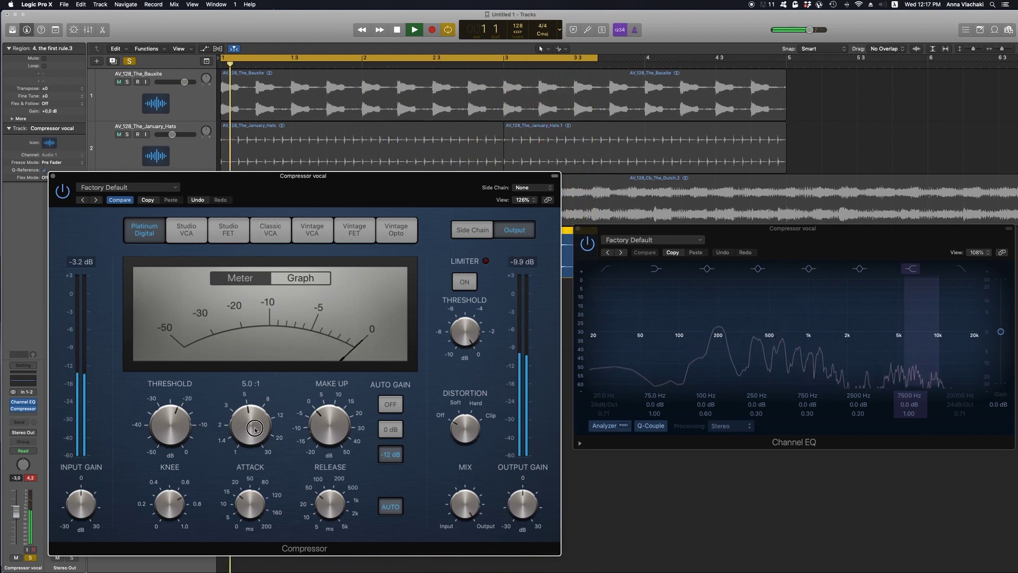
pyautogui.moveTo(255, 432); pyautogui.dragTo(256, 413)
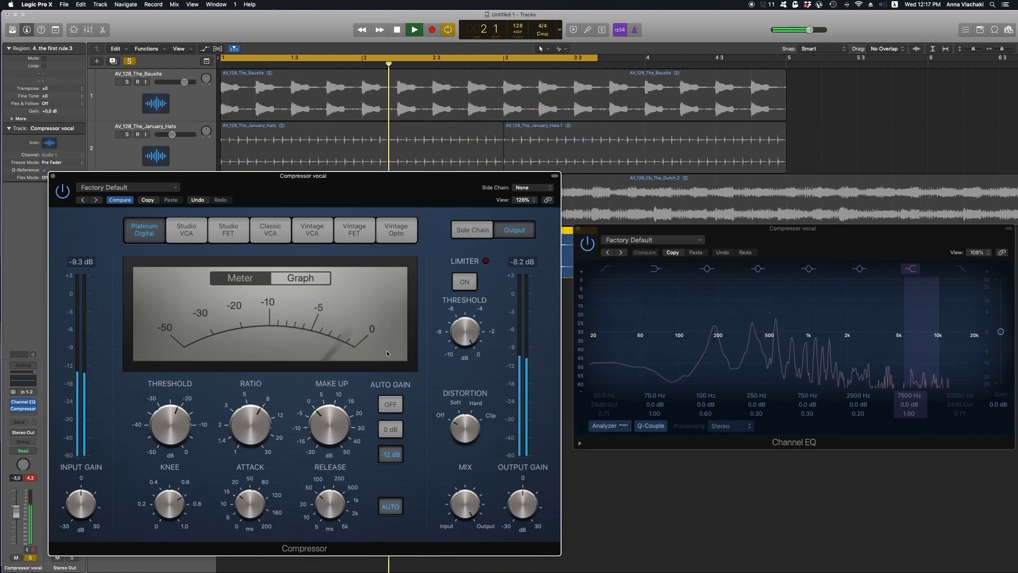
pyautogui.press('space')
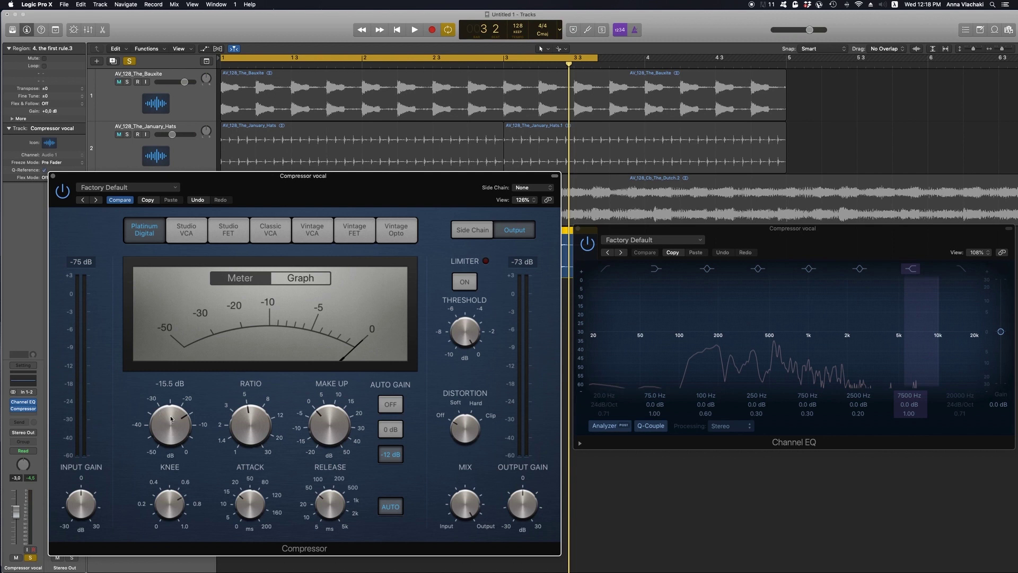
# Compare the vocal with the Compressor bypassed and active during playback, and lower its ratio to 3.2:1.
pyautogui.press('space')
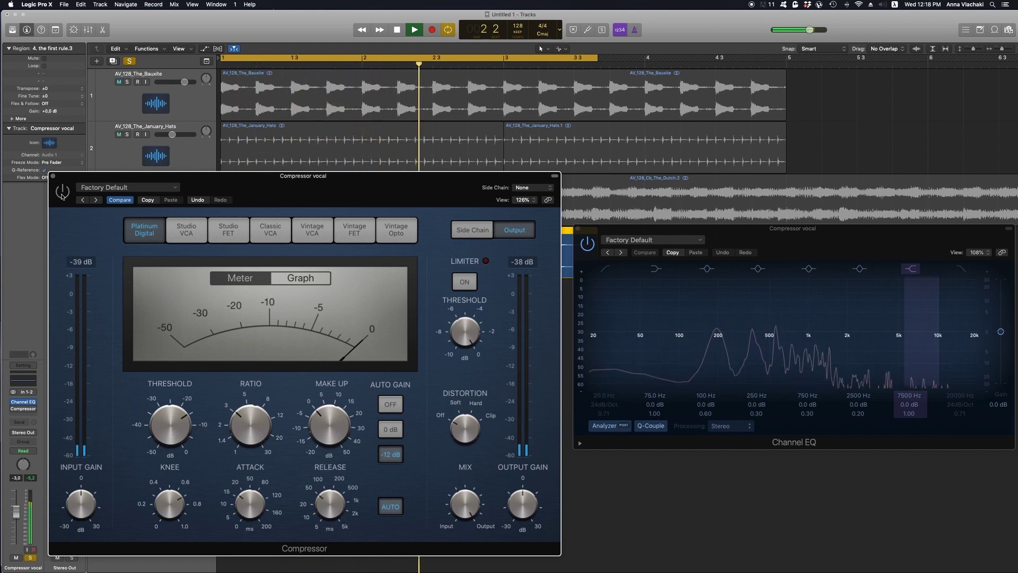
pyautogui.moveTo(637, 313)
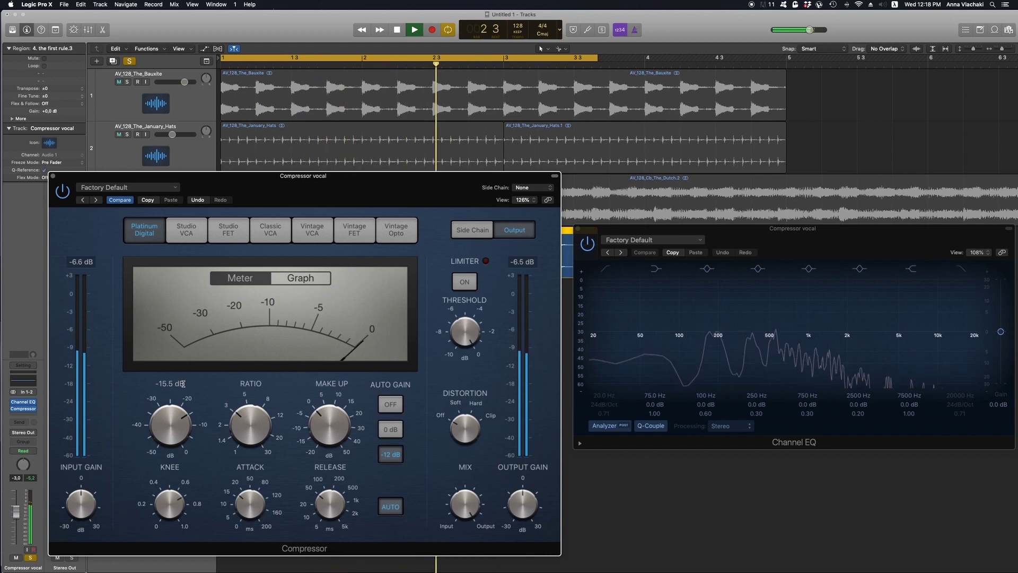
pyautogui.press('space')
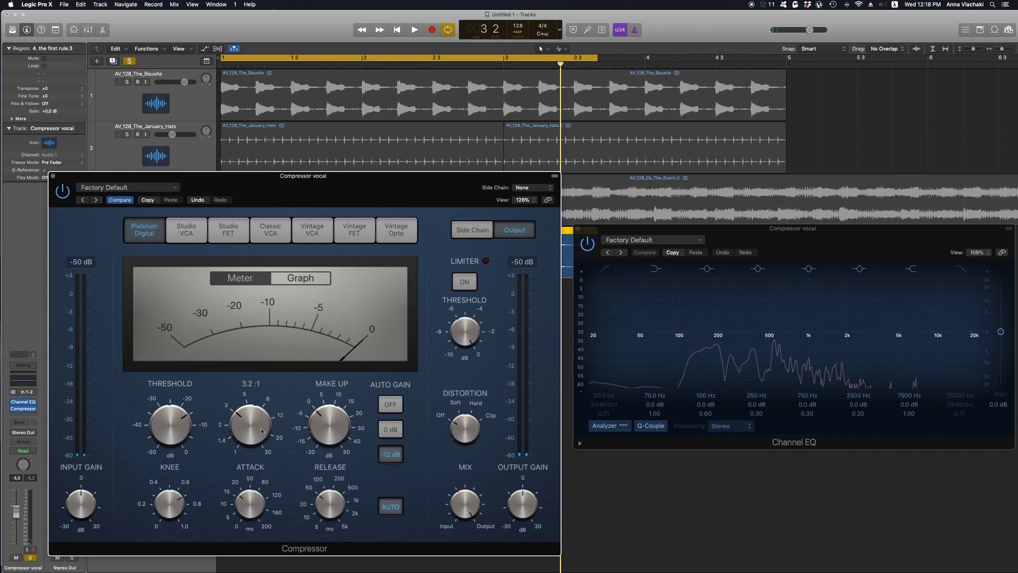
# During playback, try the vocal Compressor at about 12:1 with a threshold near -22 dB, and settle on 3.1:1 with a higher threshold.
pyautogui.moveTo(261, 430); pyautogui.dragTo(258, 408)
pyautogui.press('space')
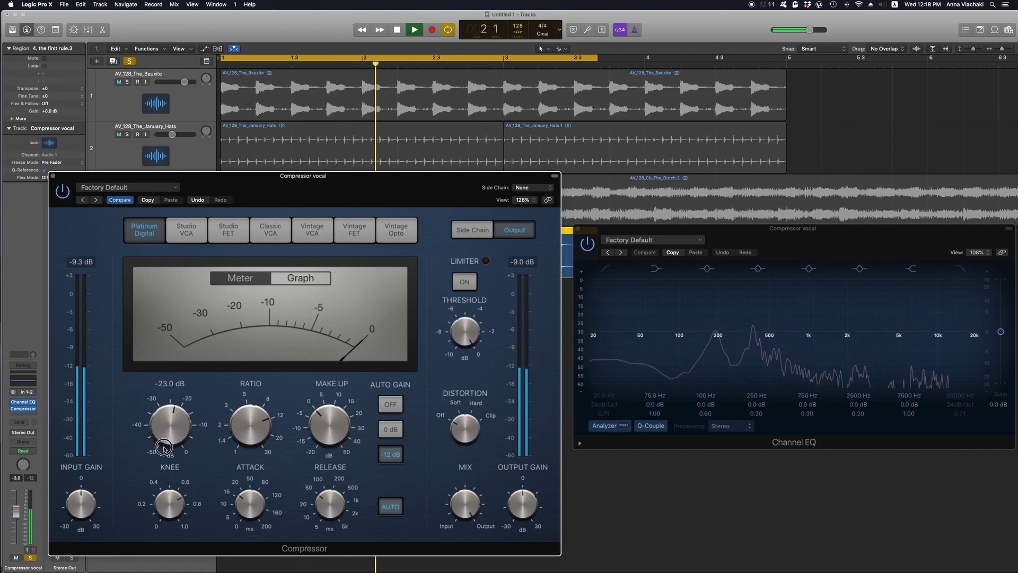
pyautogui.moveTo(182, 450); pyautogui.dragTo(166, 454)
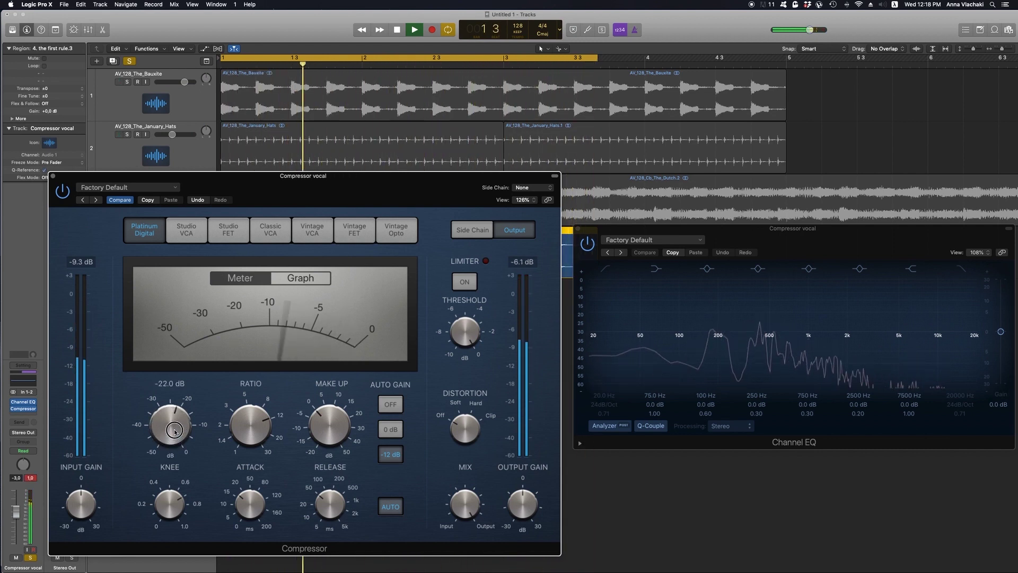
pyautogui.moveTo(168, 454); pyautogui.dragTo(175, 420)
pyautogui.moveTo(245, 423); pyautogui.dragTo(246, 480)
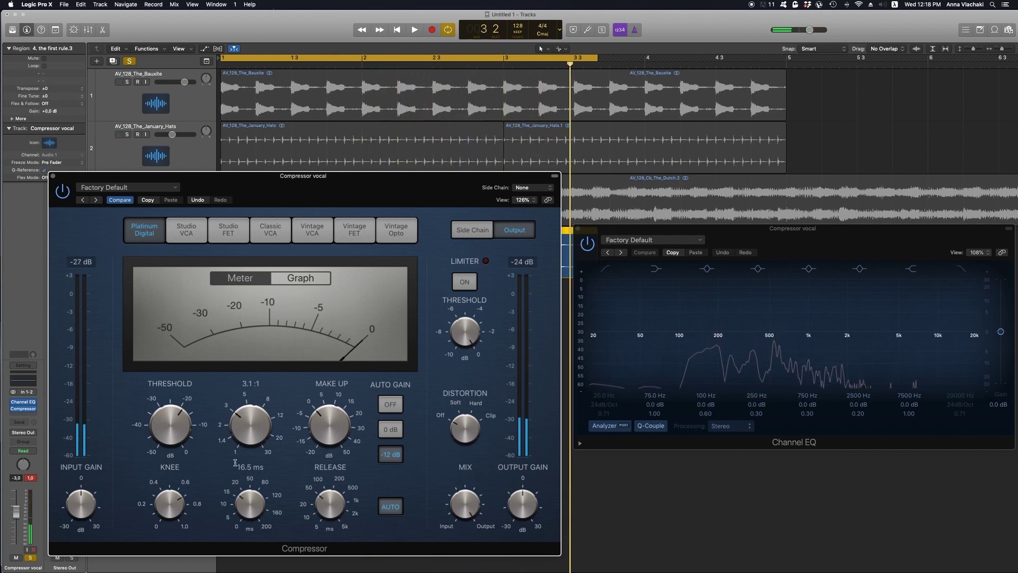
# Close the vocal track's Compressor and Channel EQ windows, deselect the region and return the playhead to the project start.
pyautogui.moveTo(337, 401)
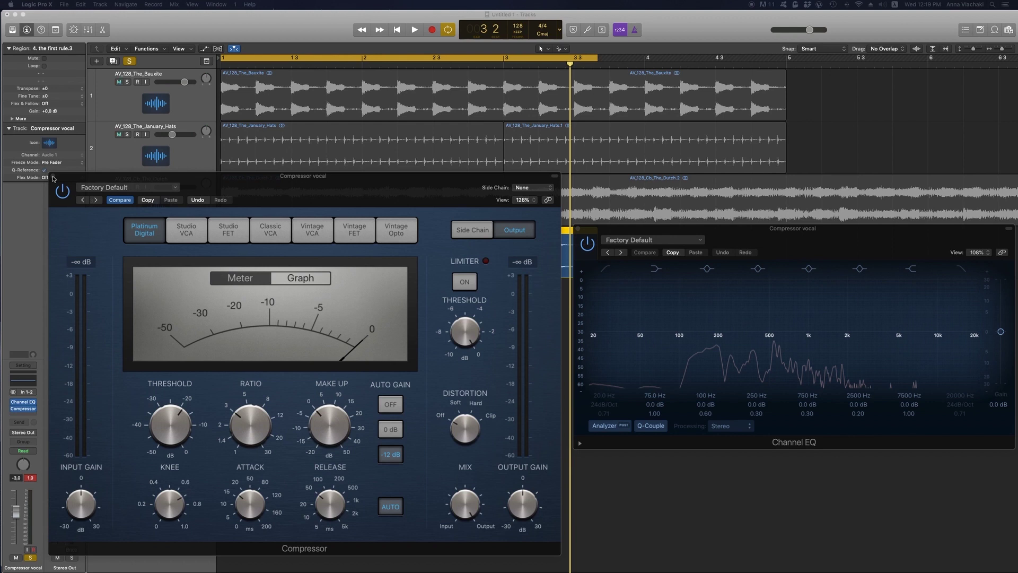
pyautogui.click(52, 176)
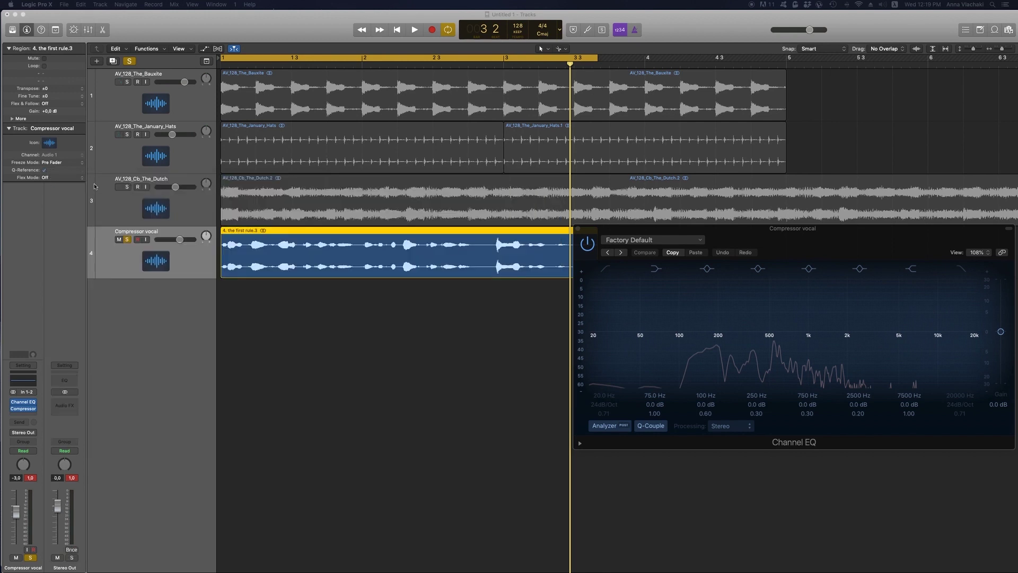
pyautogui.click(578, 228)
pyautogui.hscroll(2, 581, 231)
pyautogui.hscroll(-2, 580, 231)
pyautogui.click(411, 29)
pyautogui.click(475, 348)
pyautogui.press('Return')
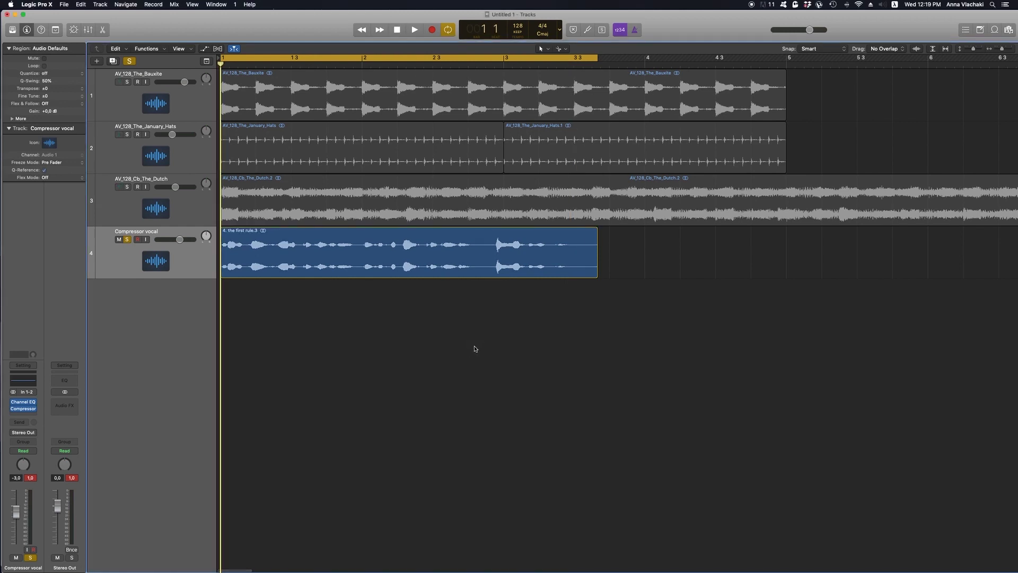